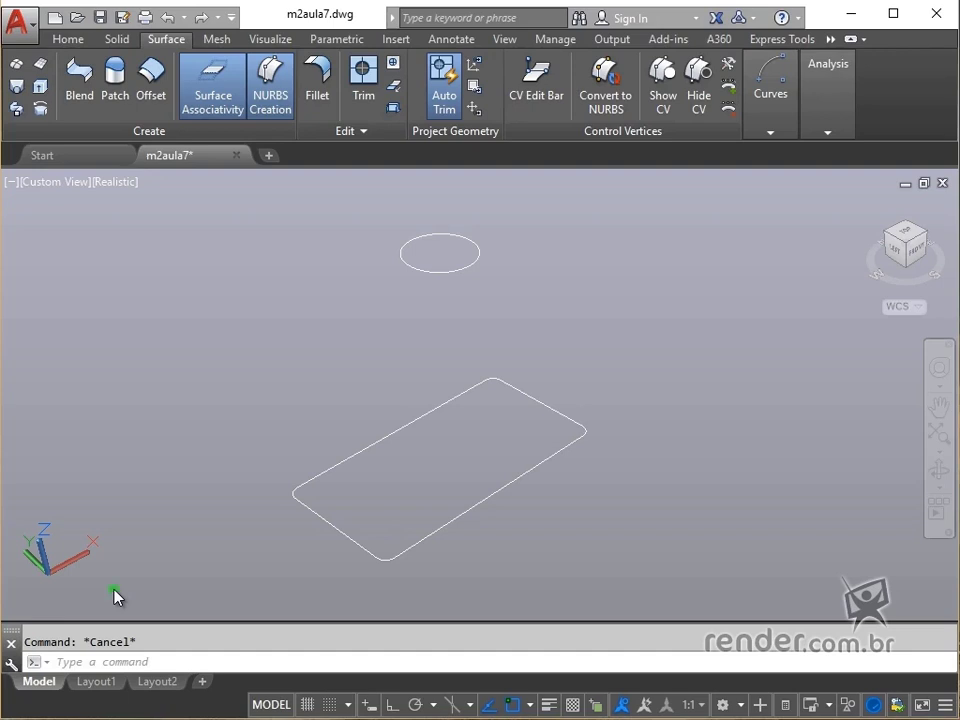
# - Draw a line from the left end of the rounded rectangle's front corner arc up to the left front of the circle
pyautogui.moveTo(210, 552); pyautogui.dragTo(199, 547, button='middle')
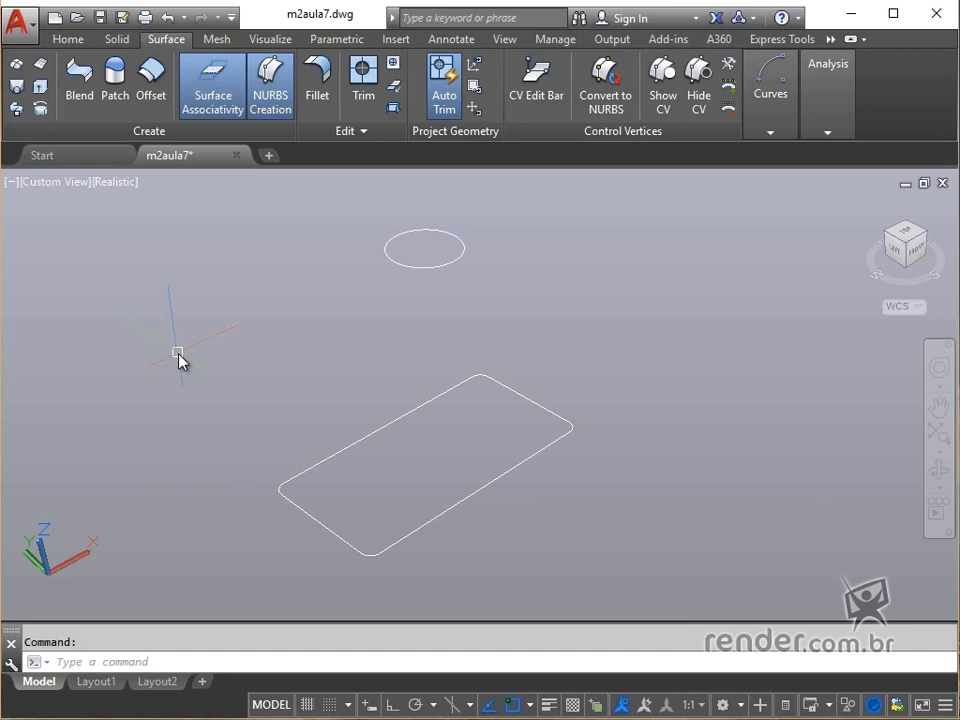
pyautogui.write('L')
pyautogui.press('Return')
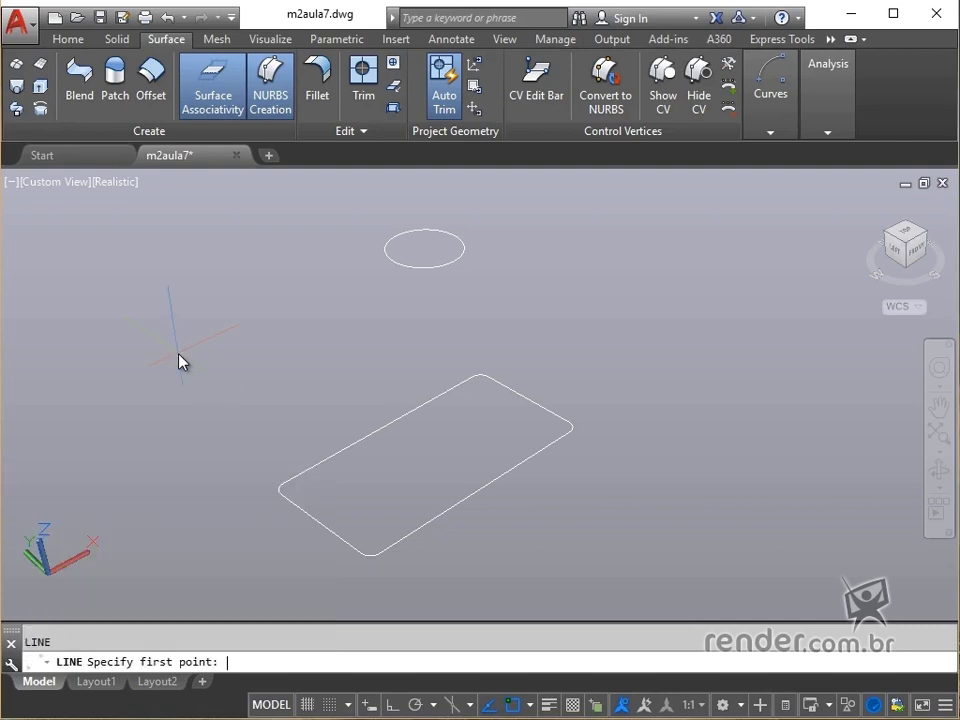
pyautogui.click(356, 555)
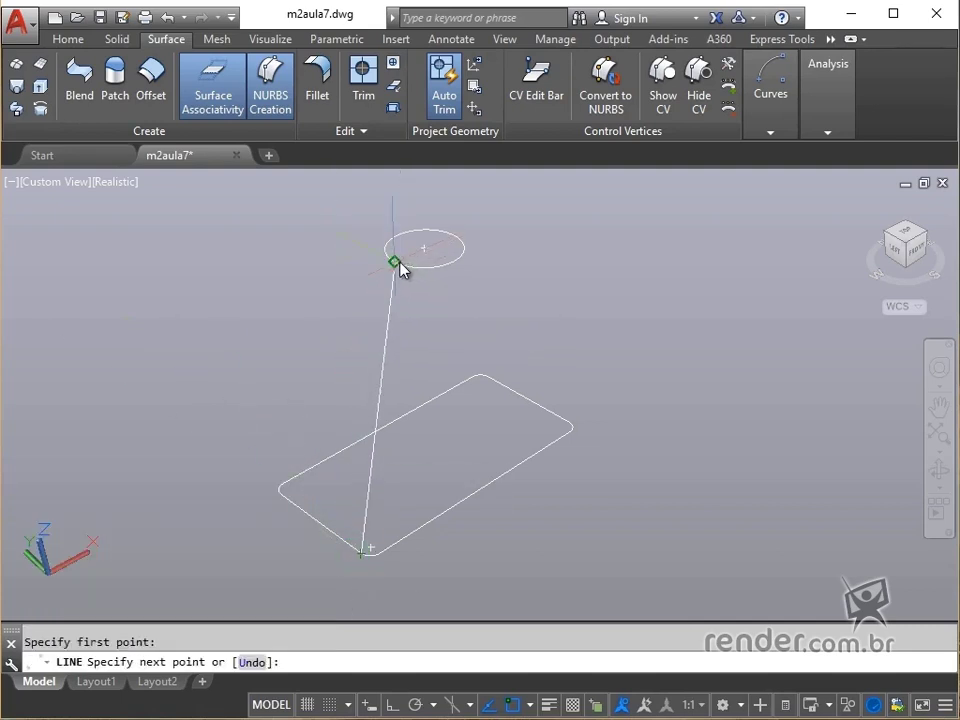
pyautogui.click(404, 269)
pyautogui.press('Return')
# - Draw a second line from the right front of the circle down to the right end of the same corner arc
pyautogui.press('Return')
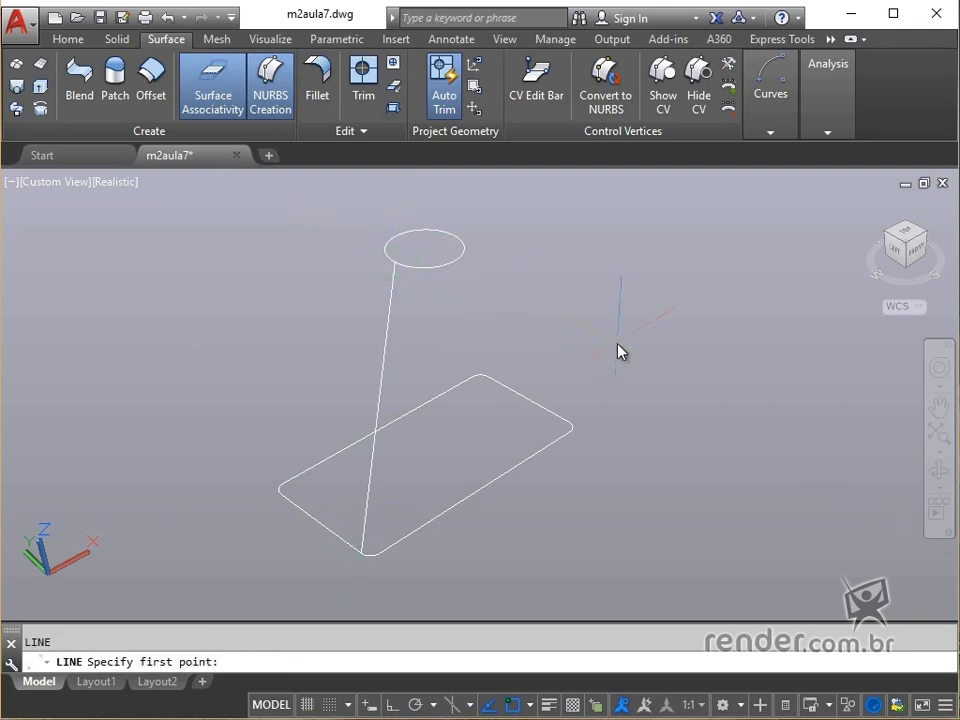
pyautogui.click(454, 265)
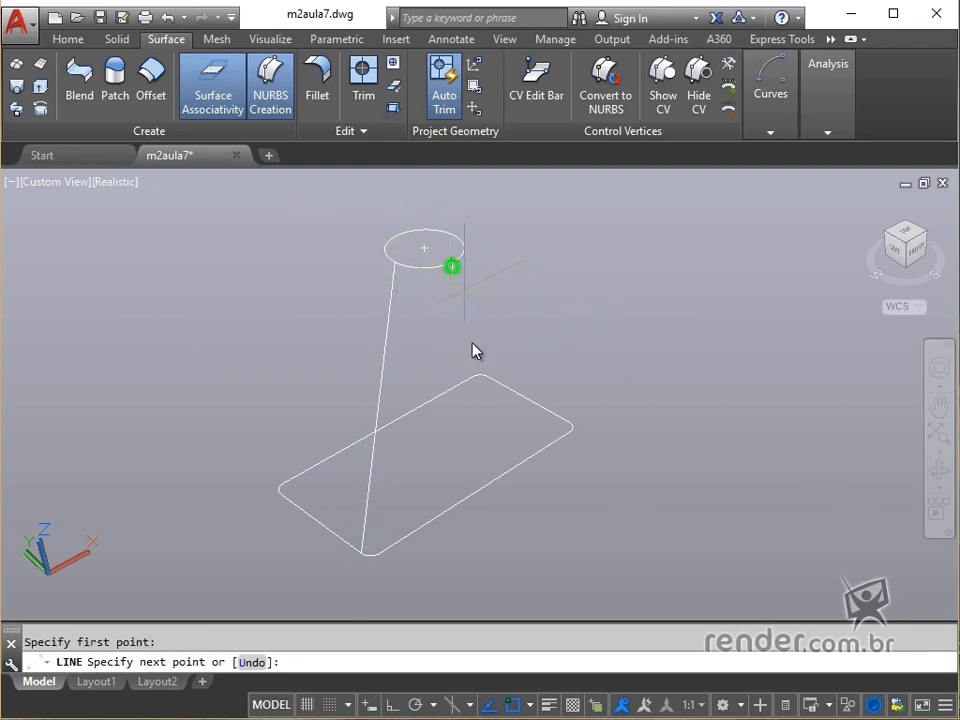
pyautogui.click(379, 558)
pyautogui.press('Return')
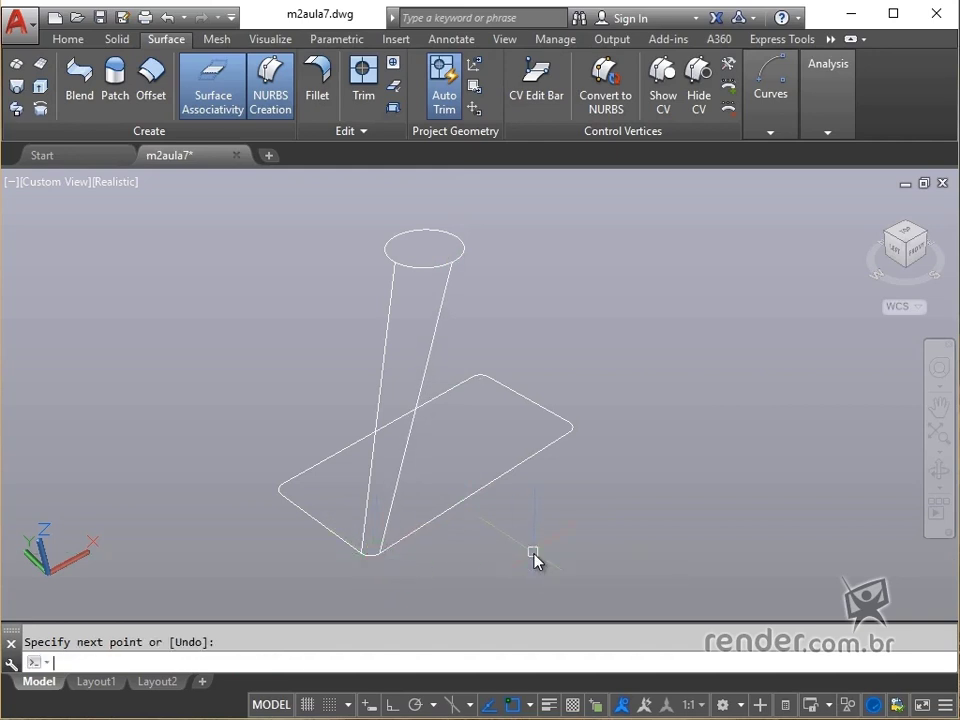
# - Copy the circle, the rounded rectangle and both connecting lines to a free spot behind and to the right of the originals
pyautogui.write('ct ')
pyautogui.write('o')
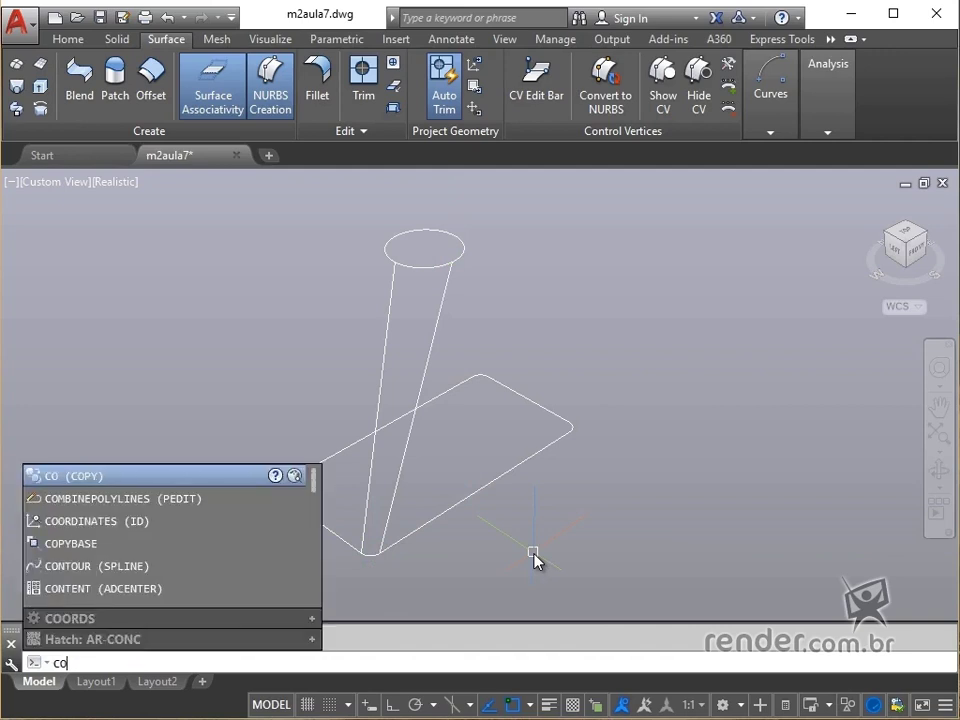
pyautogui.press('Return')
pyautogui.click(540, 605)
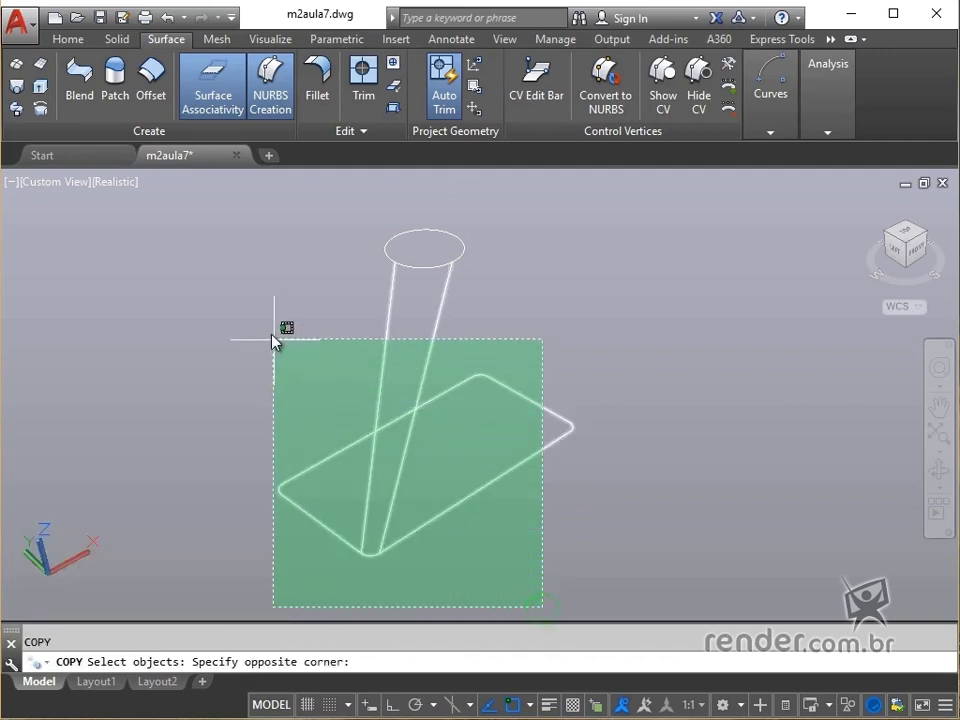
pyautogui.click(257, 251)
pyautogui.rightClick(273, 291)
pyautogui.click(421, 538)
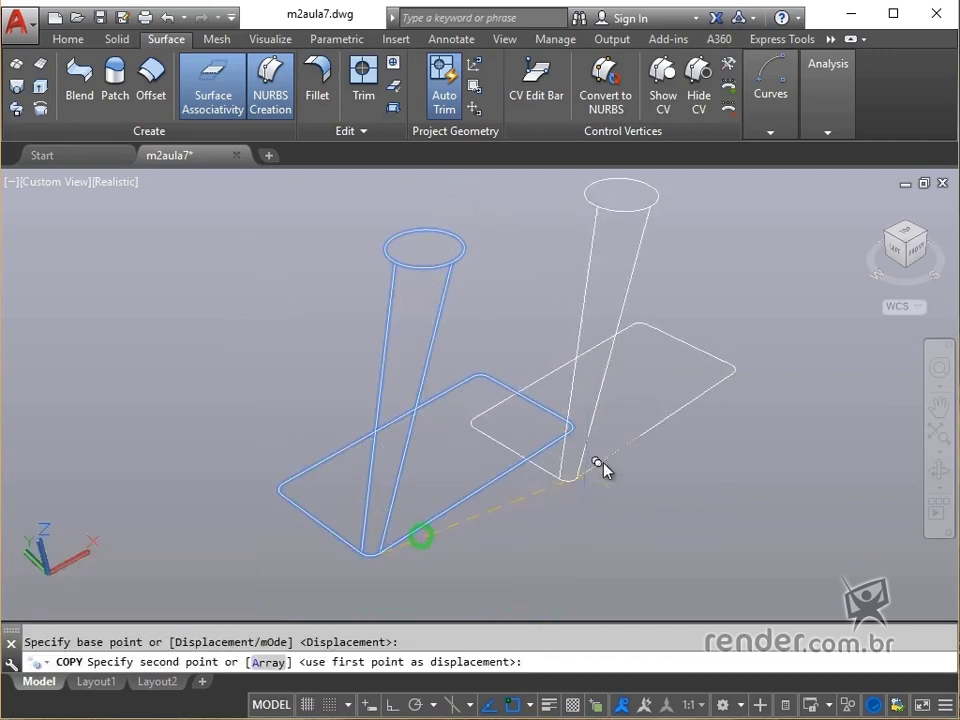
pyautogui.click(644, 384)
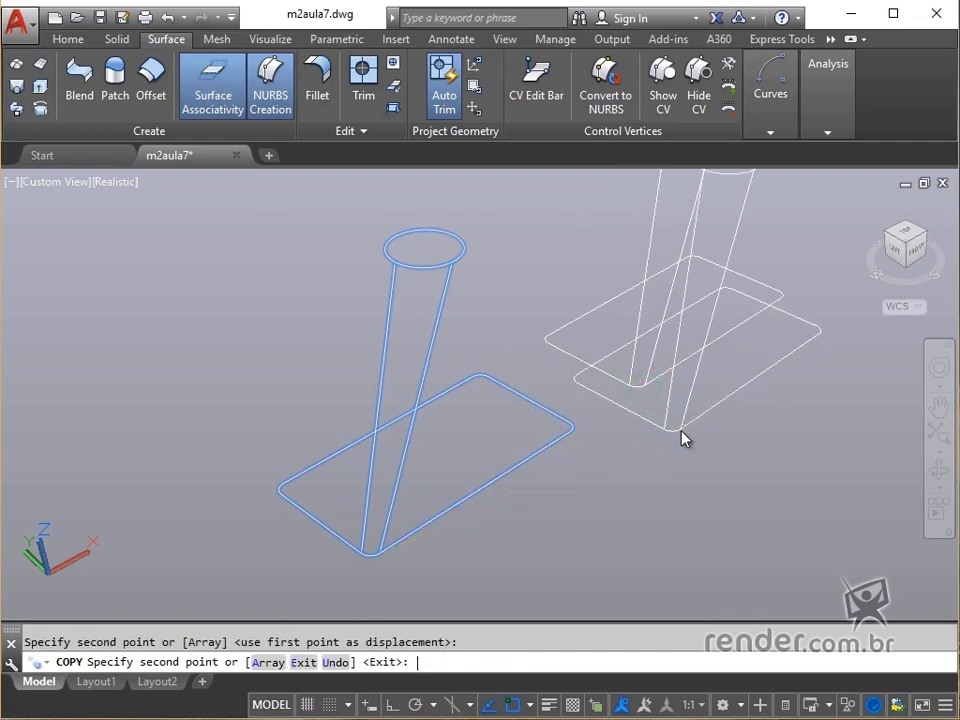
pyautogui.rightClick(681, 439)
# - Trim the copied circle to the arc between the two lines and cut away the straight sides of the copied rounded rectangle
pyautogui.moveTo(706, 457); pyautogui.dragTo(568, 551, button='middle')
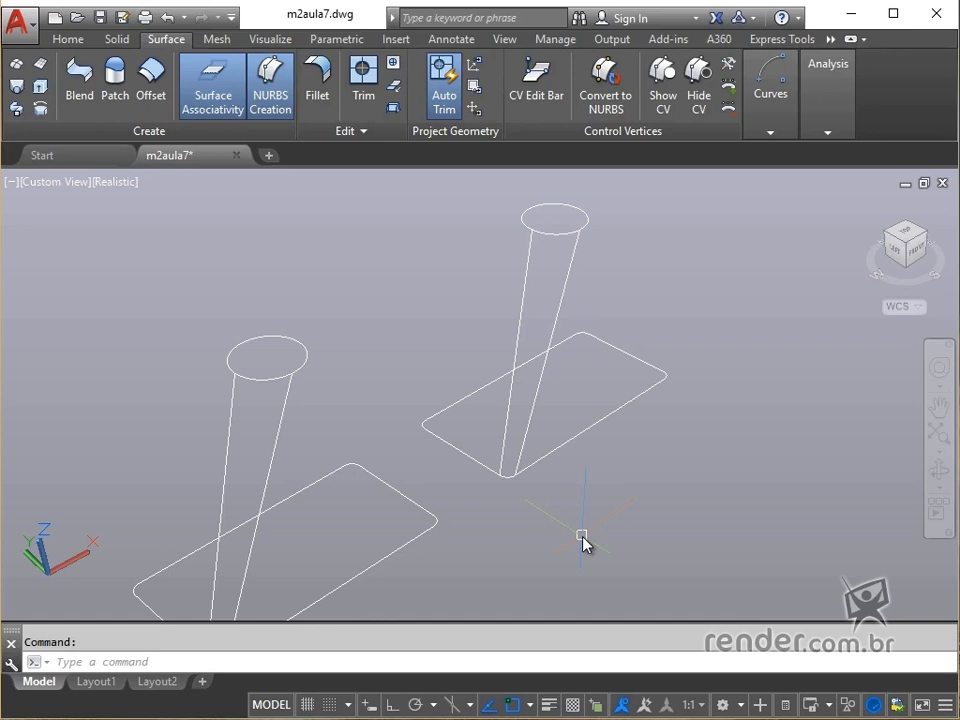
pyautogui.write('tr')
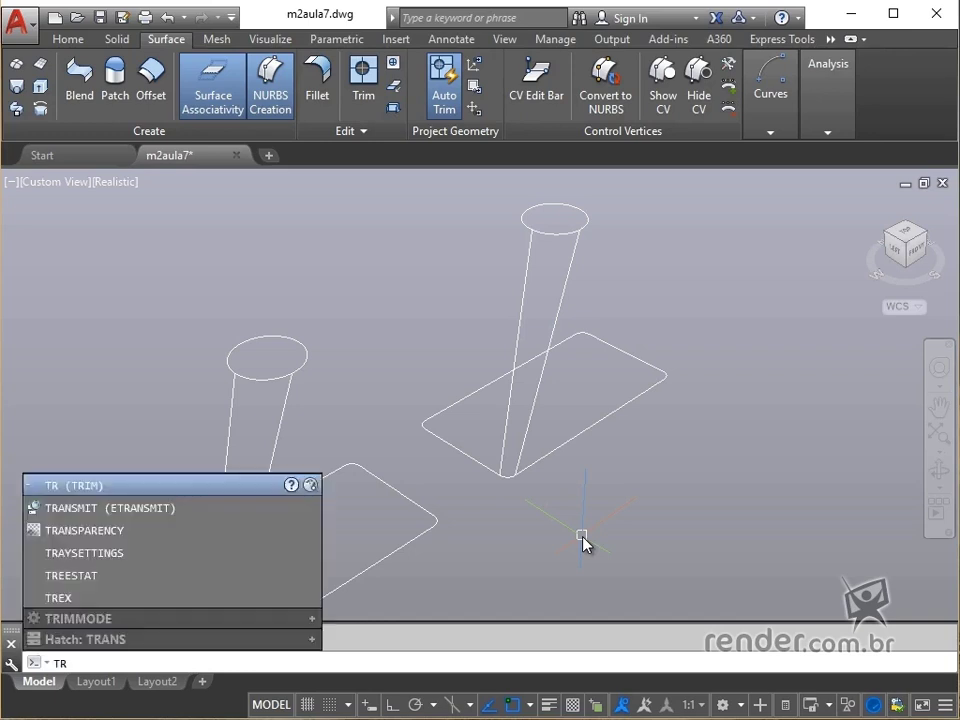
pyautogui.press('Return')
pyautogui.press('Return')
pyautogui.click(719, 486)
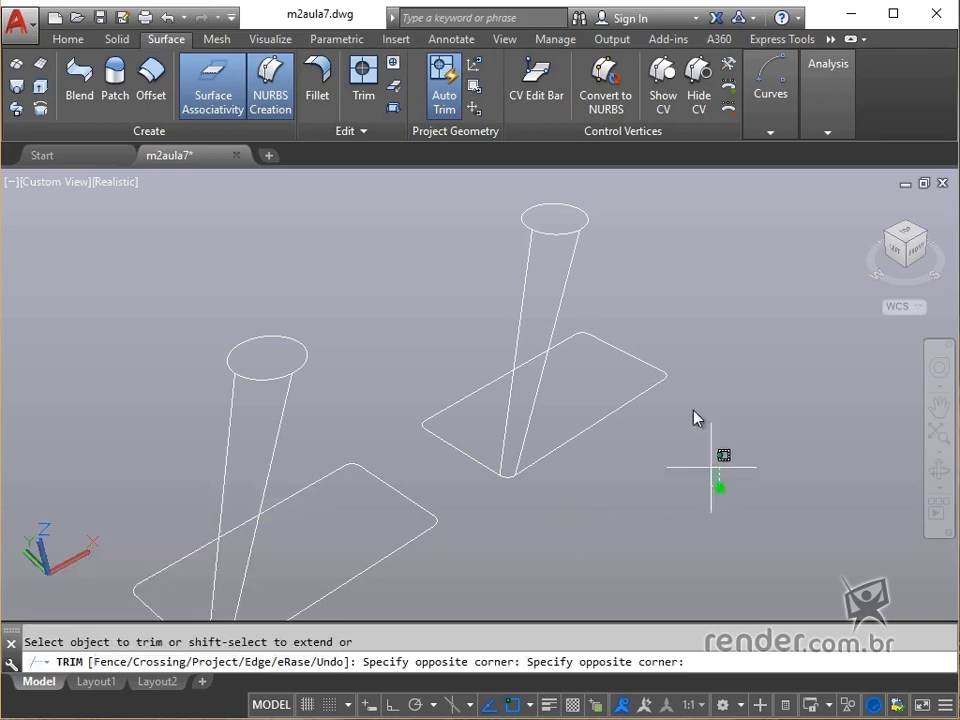
pyautogui.click(648, 334)
pyautogui.click(614, 201)
pyautogui.click(486, 214)
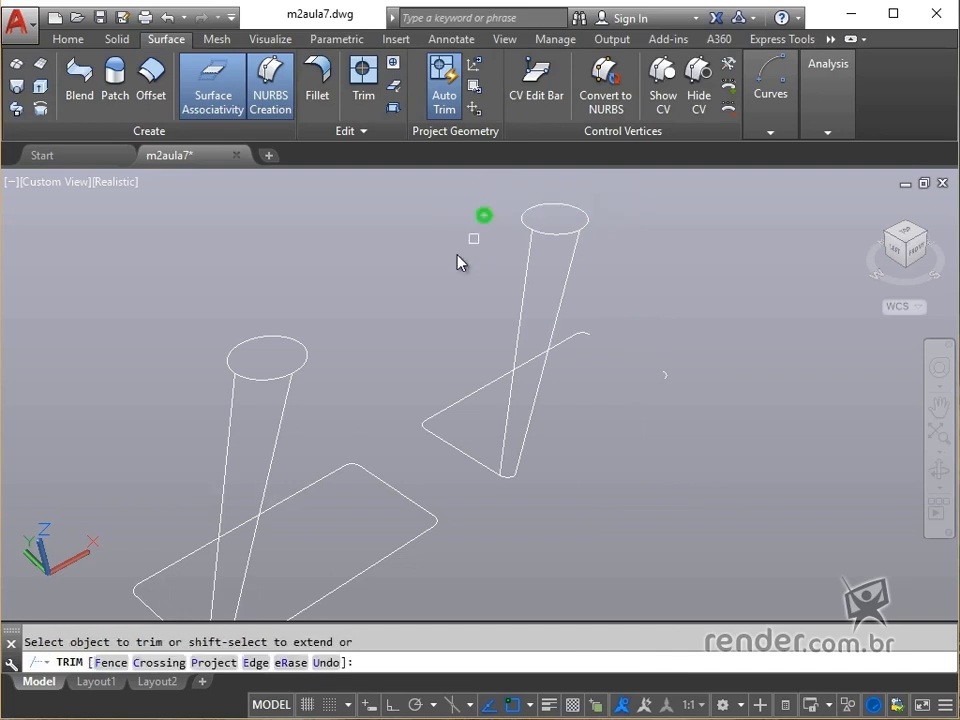
pyautogui.click(535, 209)
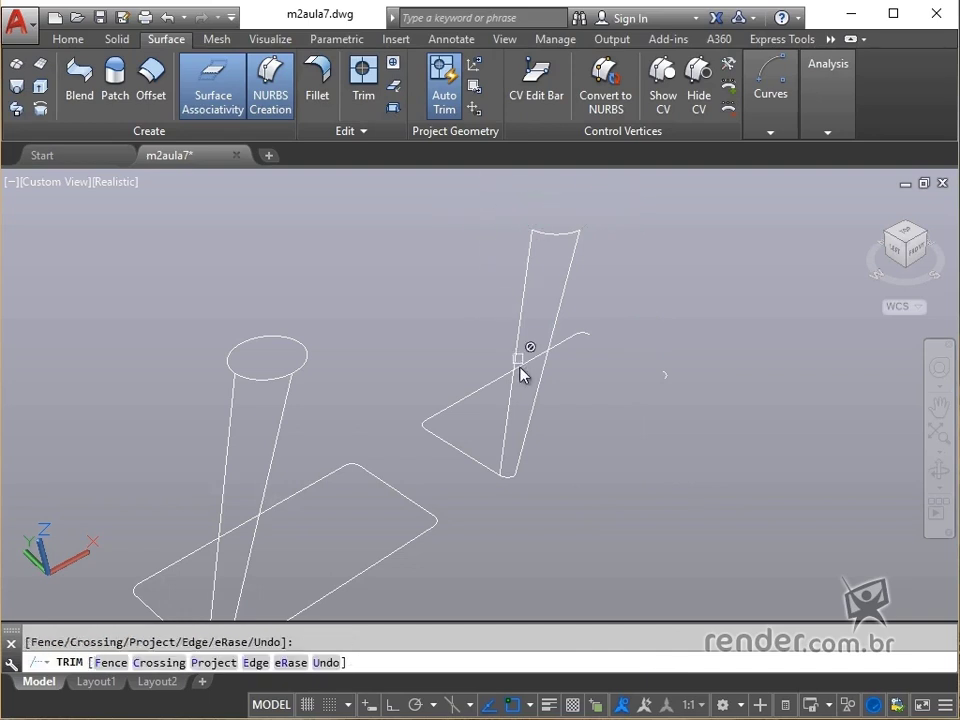
pyautogui.click(458, 396)
pyautogui.click(446, 440)
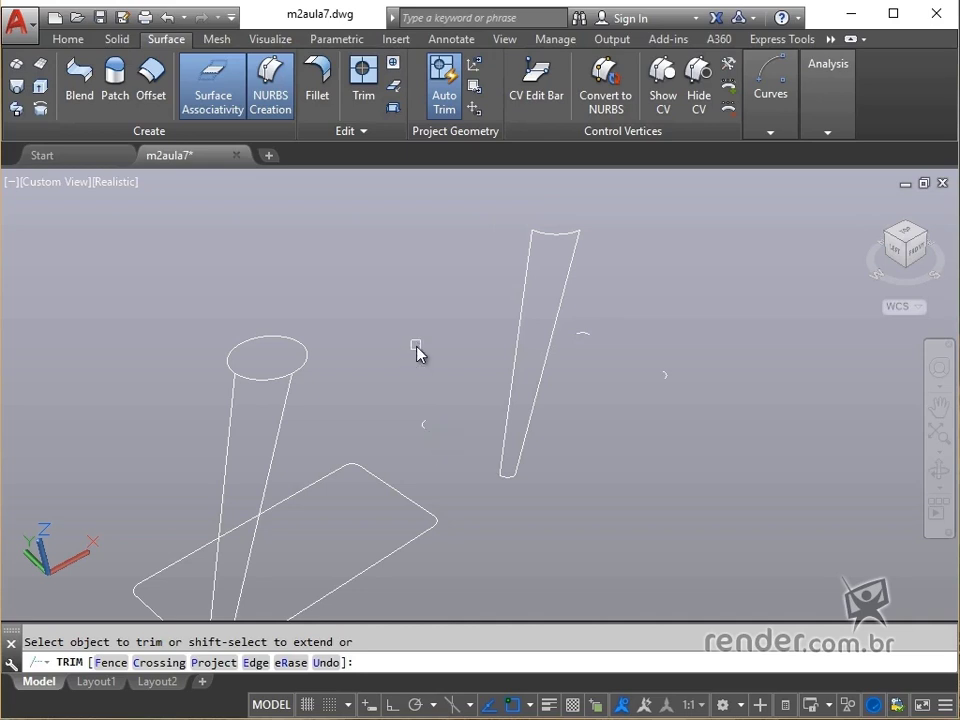
# - Erase the leftover corner arcs and connecting lines of the copy, plus the two lines on the original, using Trim's eRase option
pyautogui.write('r')
pyautogui.press('Return')
pyautogui.click(690, 317)
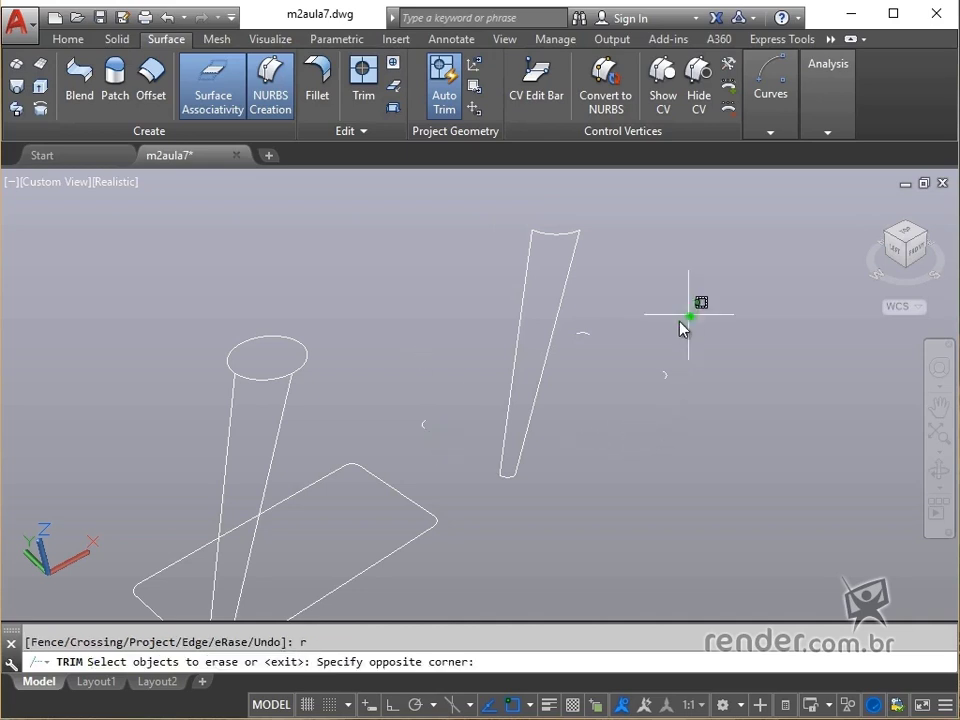
pyautogui.click(404, 436)
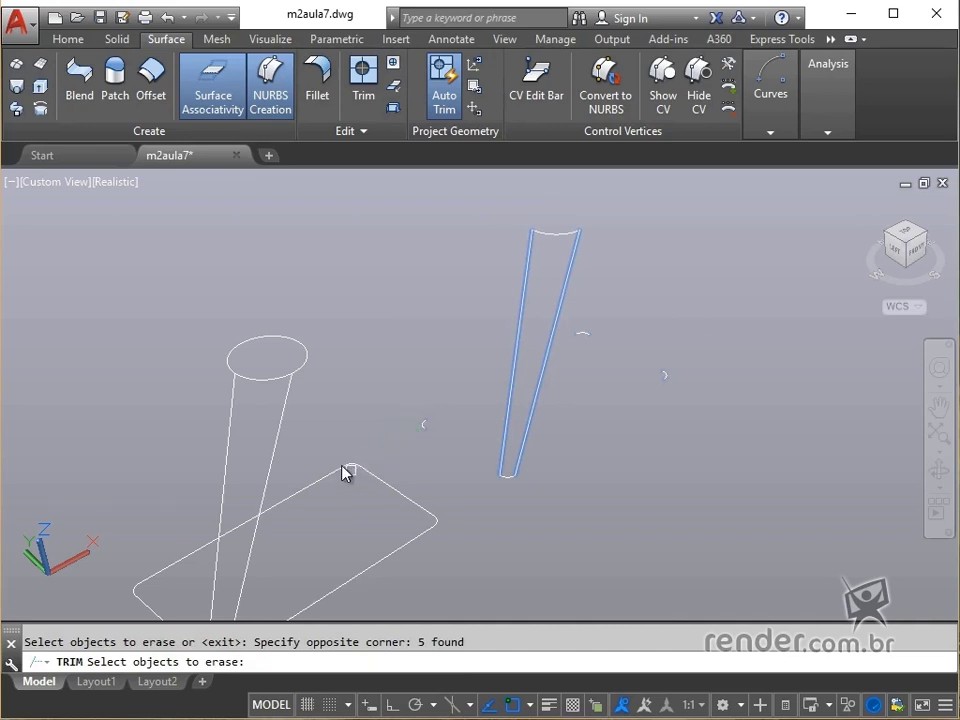
pyautogui.click(321, 406)
pyautogui.click(157, 435)
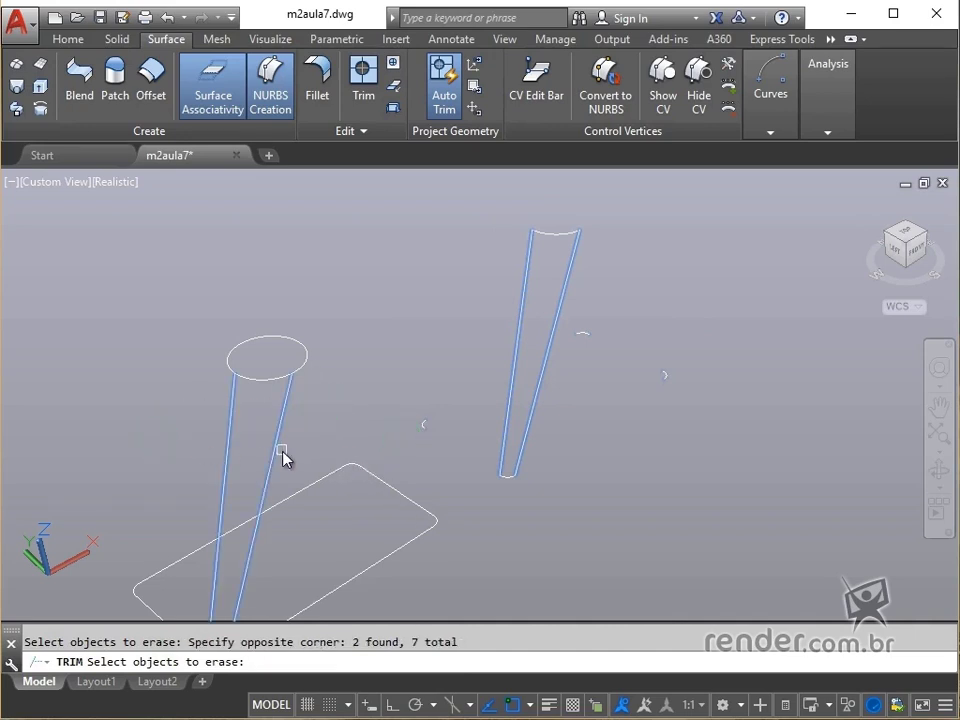
pyautogui.press('Return')
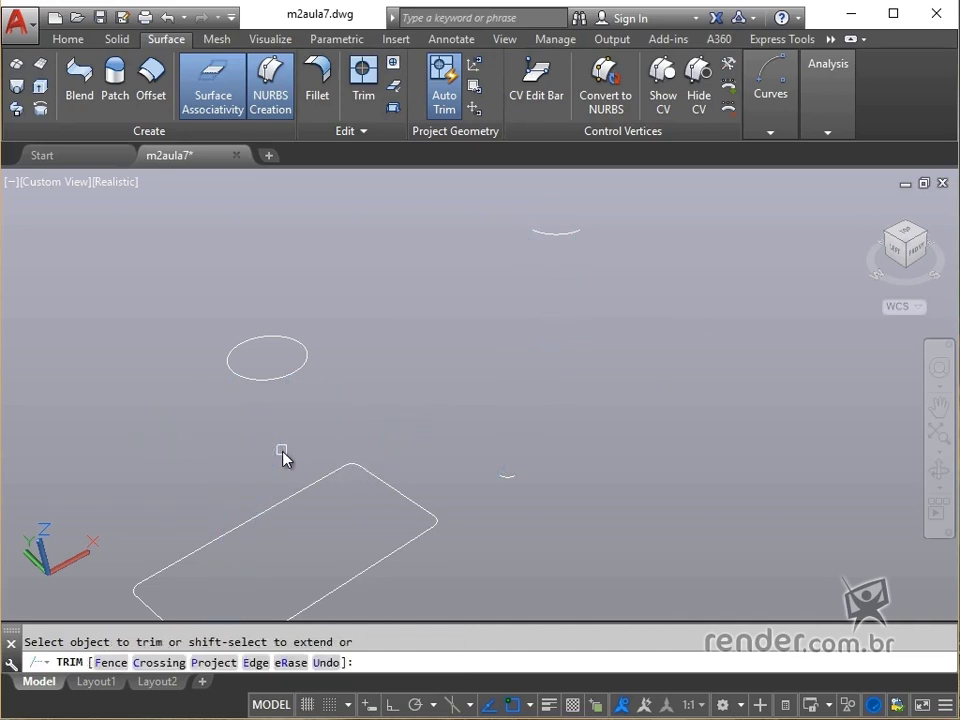
pyautogui.press('Escape')
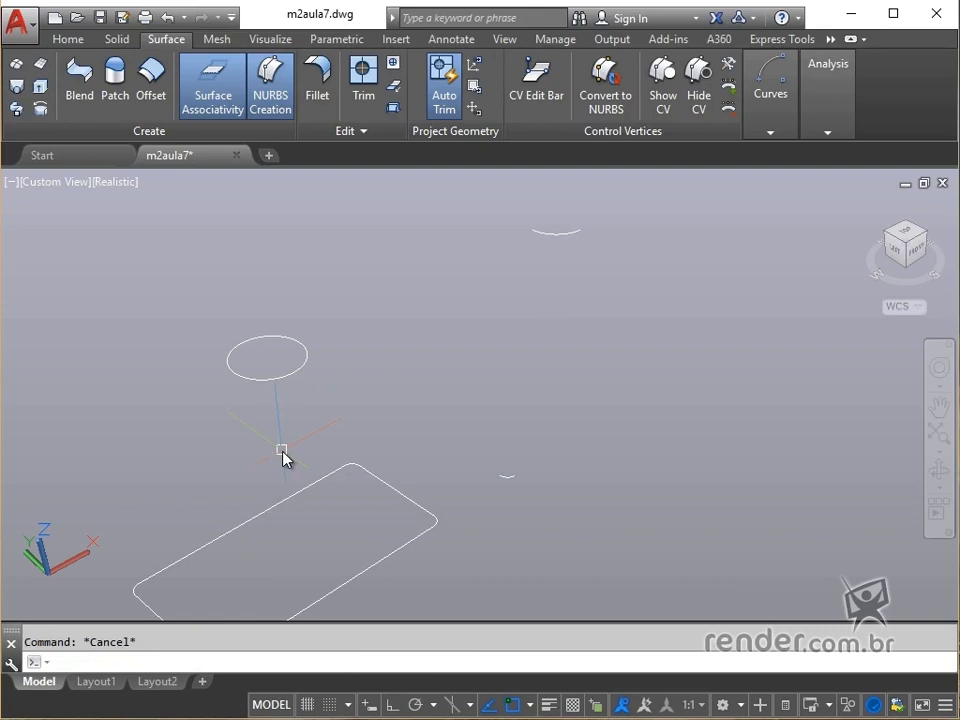
# - Extrude the original rounded rectangle as a surface with a height of -50
pyautogui.keyDown('shift'); pyautogui.moveTo(281, 452); pyautogui.dragTo(339, 354, button='middle'); pyautogui.keyUp('shift')
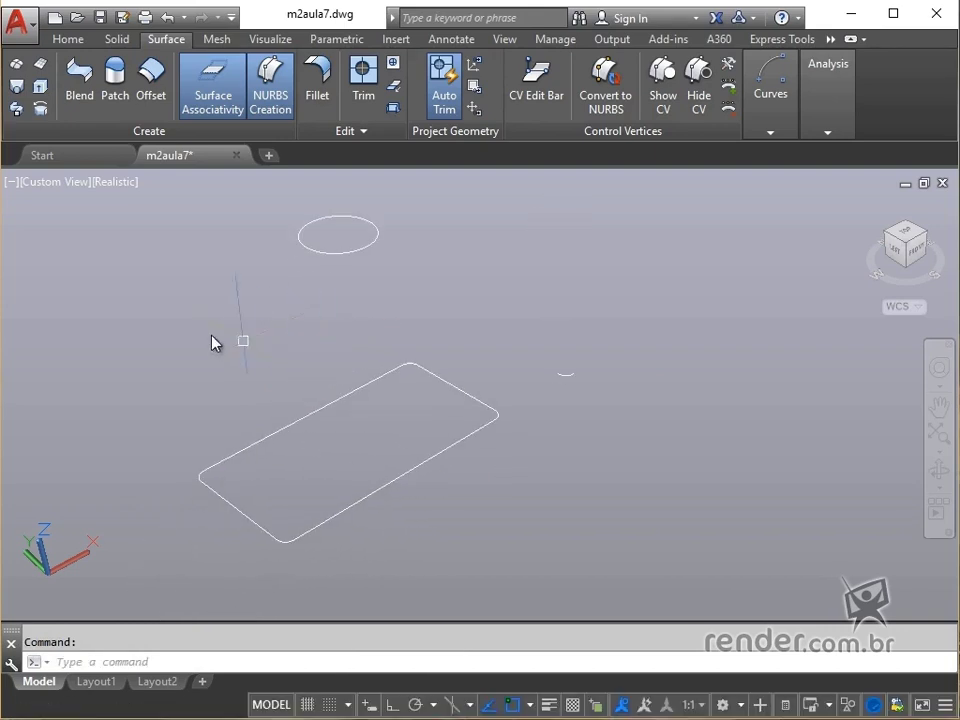
pyautogui.click(39, 91)
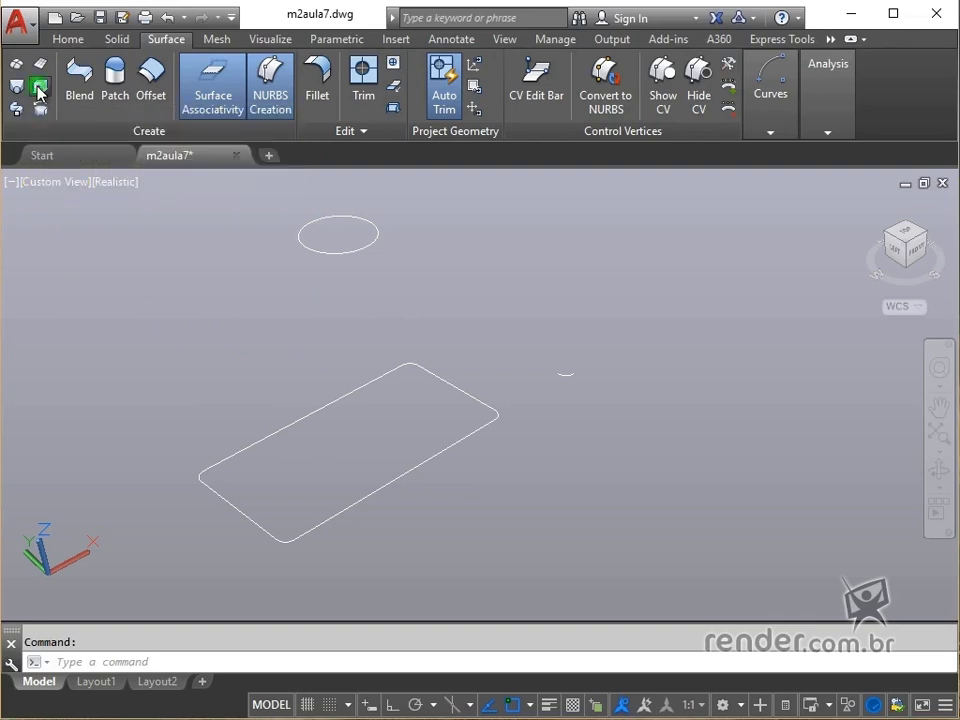
pyautogui.click(467, 541)
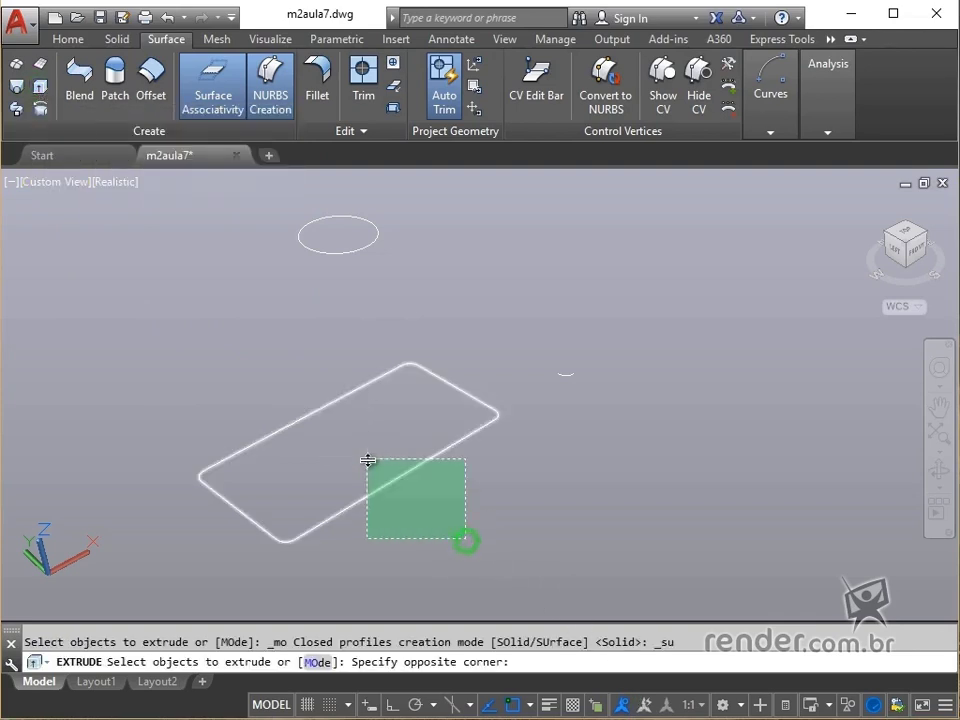
pyautogui.click(369, 462)
pyautogui.press('Return')
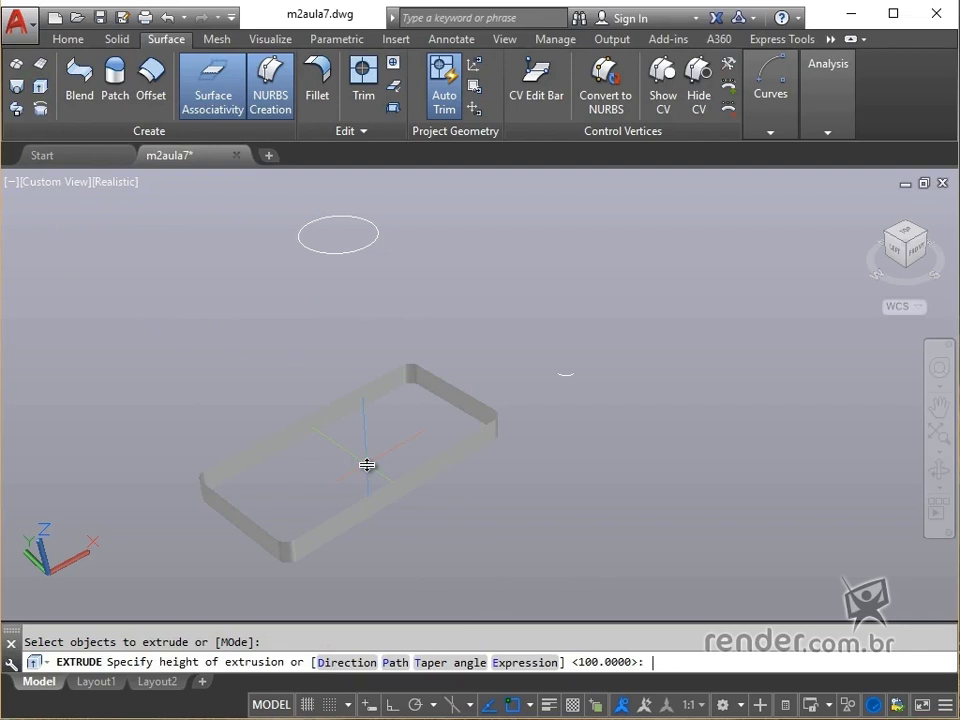
pyautogui.press('Return')
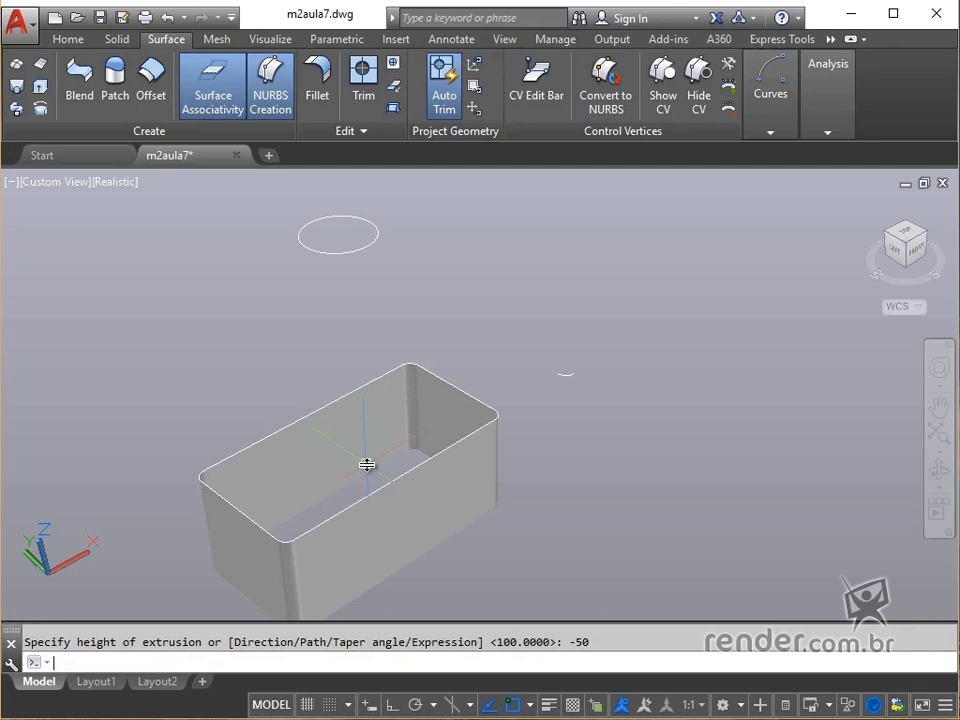
# - Extrude the original circle as a surface with a height of 100
pyautogui.press('Return')
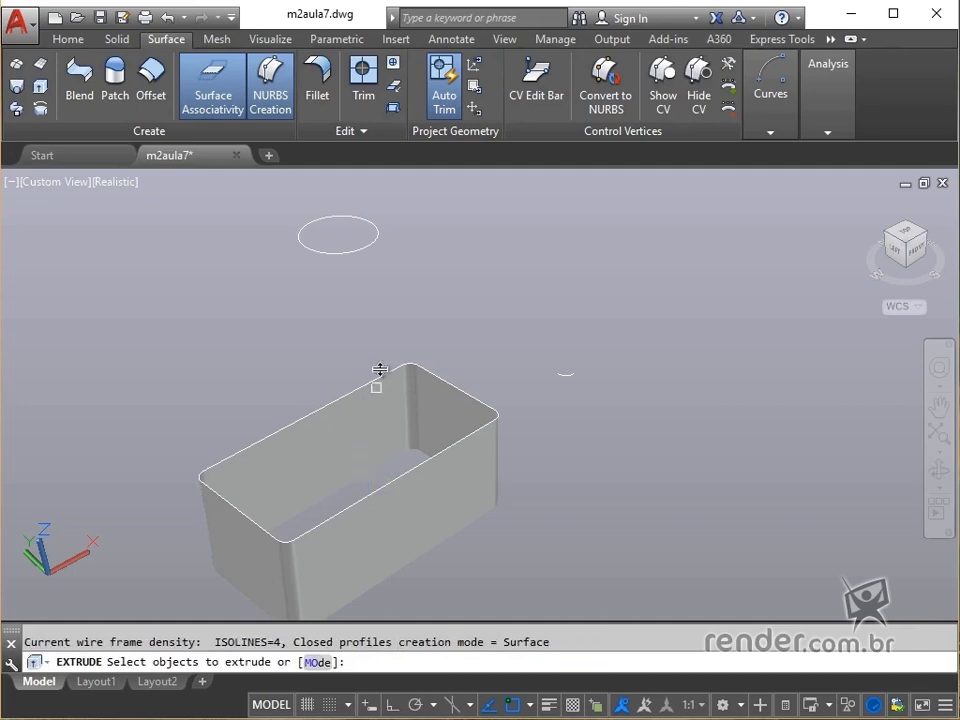
pyautogui.click(392, 319)
pyautogui.click(321, 228)
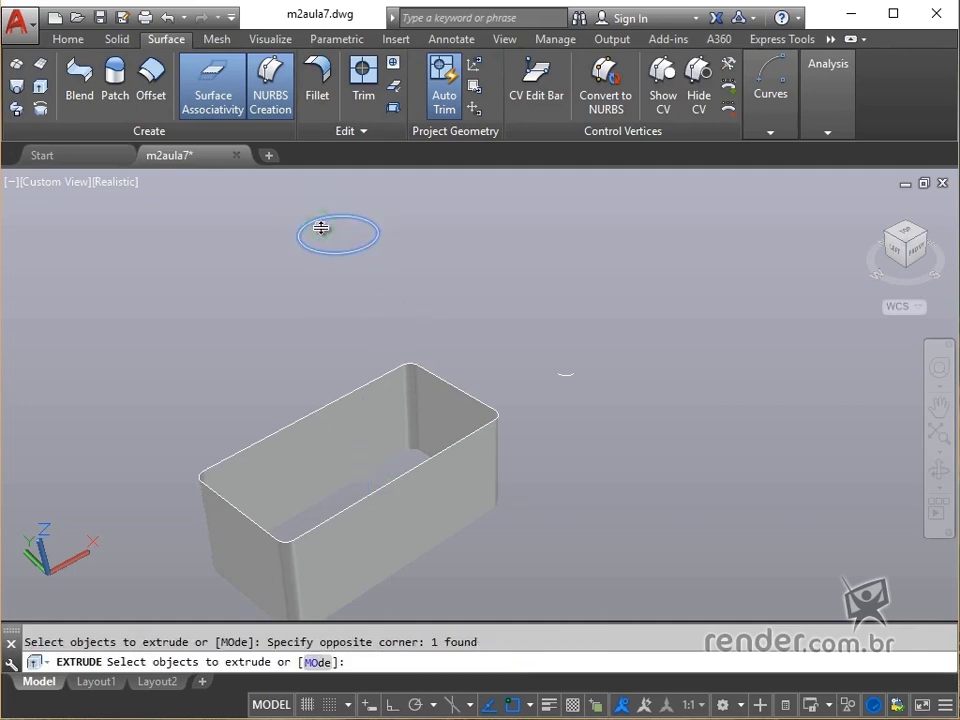
pyautogui.press('Return')
pyautogui.write('1')
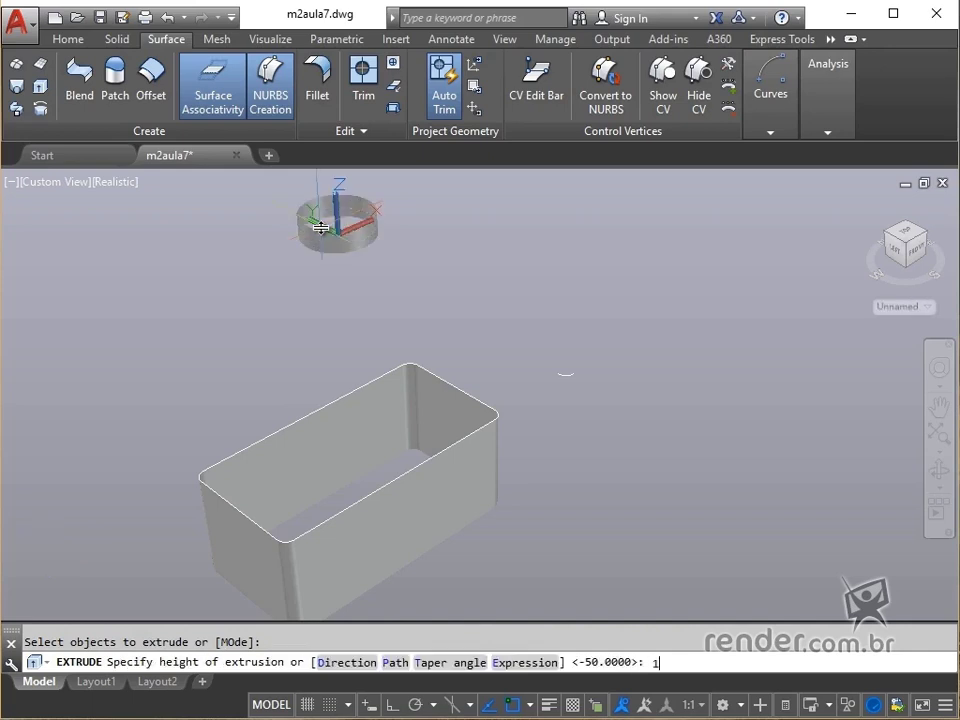
pyautogui.write('00')
pyautogui.press('Return')
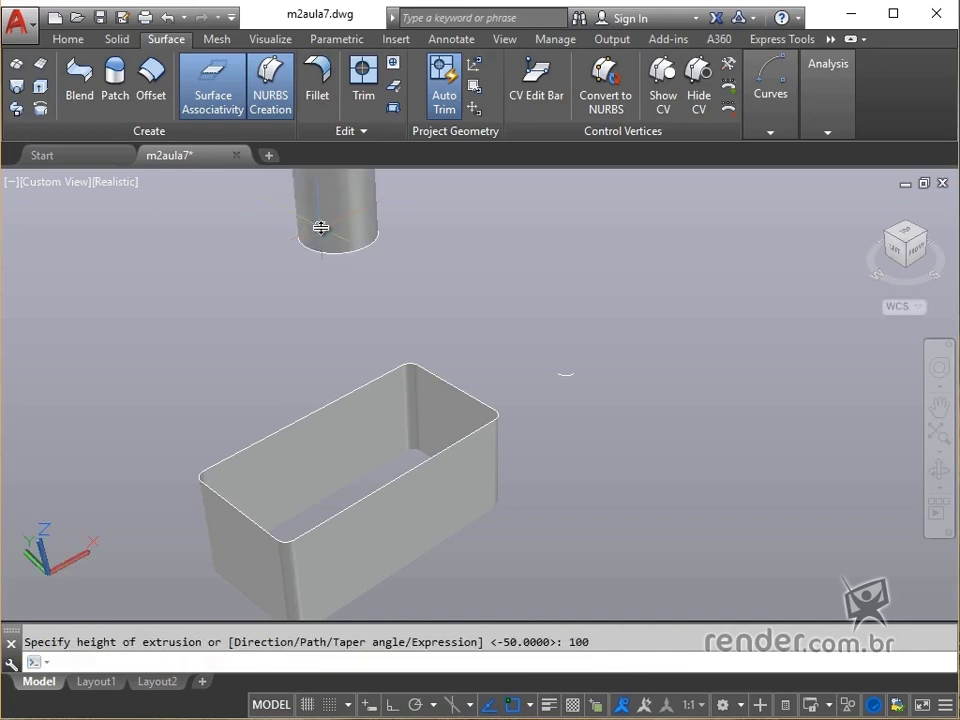
# - Loft a surface between the isolated lower corner arc and the upper circle arc, using cross sections only
pyautogui.keyDown('shift'); pyautogui.moveTo(384, 328); pyautogui.dragTo(260, 458, button='middle'); pyautogui.keyUp('shift')
pyautogui.keyDown('shift'); pyautogui.moveTo(441, 426); pyautogui.dragTo(442, 428, button='middle'); pyautogui.keyUp('shift')
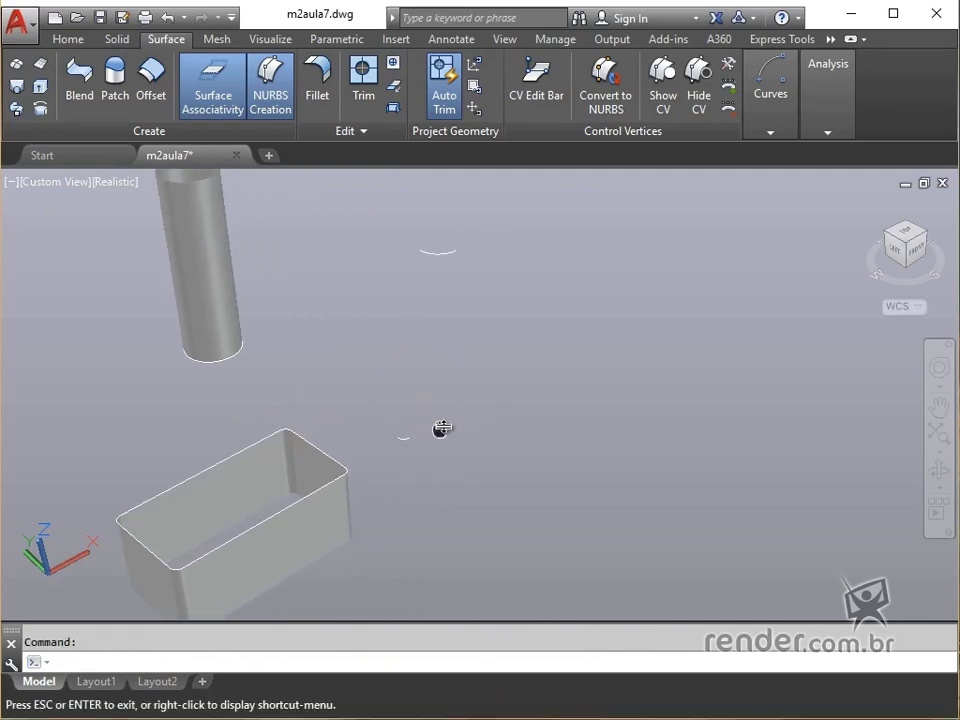
pyautogui.keyDown('shift'); pyautogui.moveTo(467, 510); pyautogui.dragTo(420, 413, button='middle'); pyautogui.keyUp('shift')
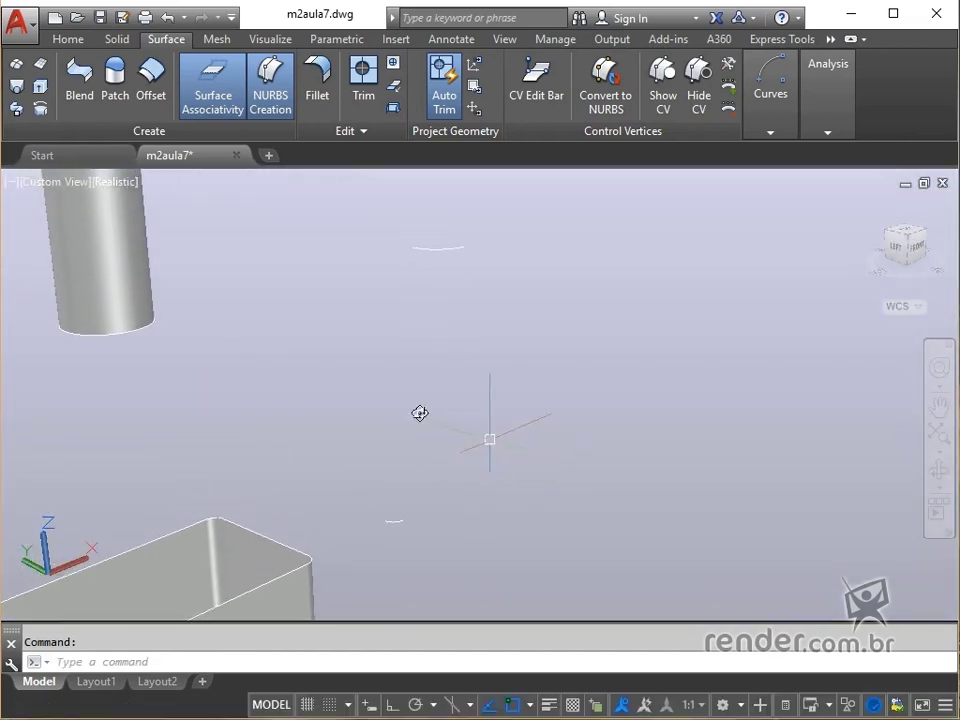
pyautogui.click(124, 214)
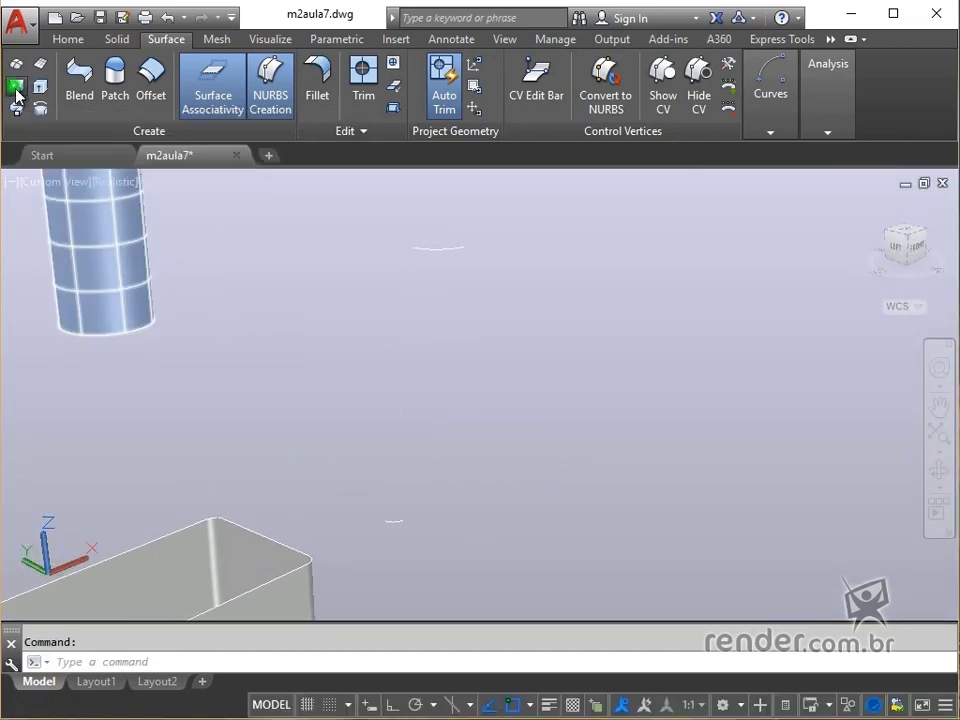
pyautogui.click(16, 87)
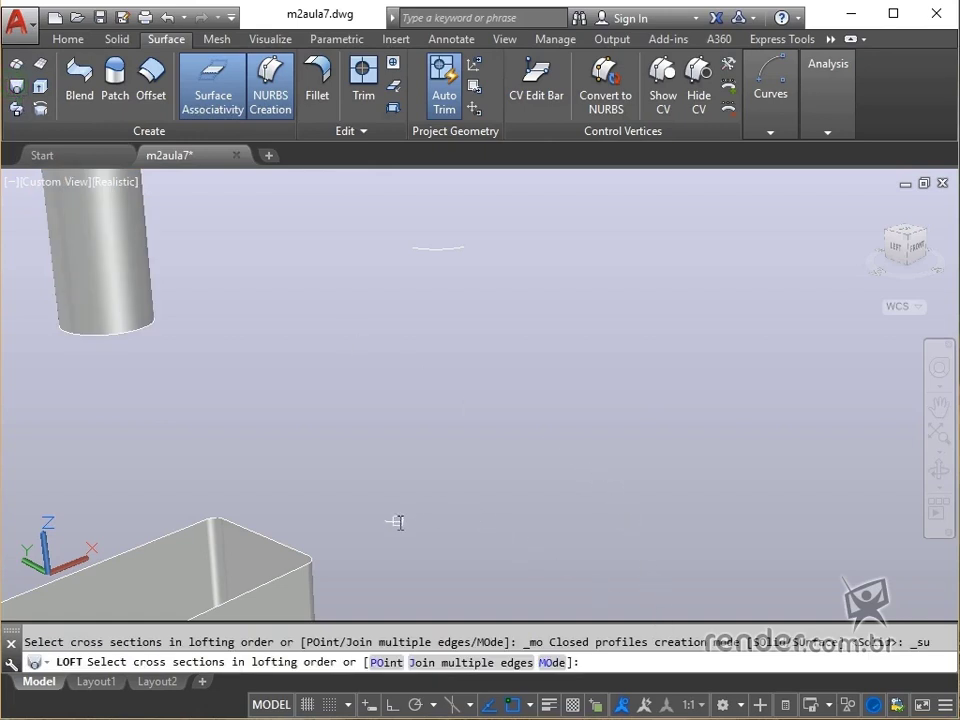
pyautogui.click(396, 521)
pyautogui.click(437, 249)
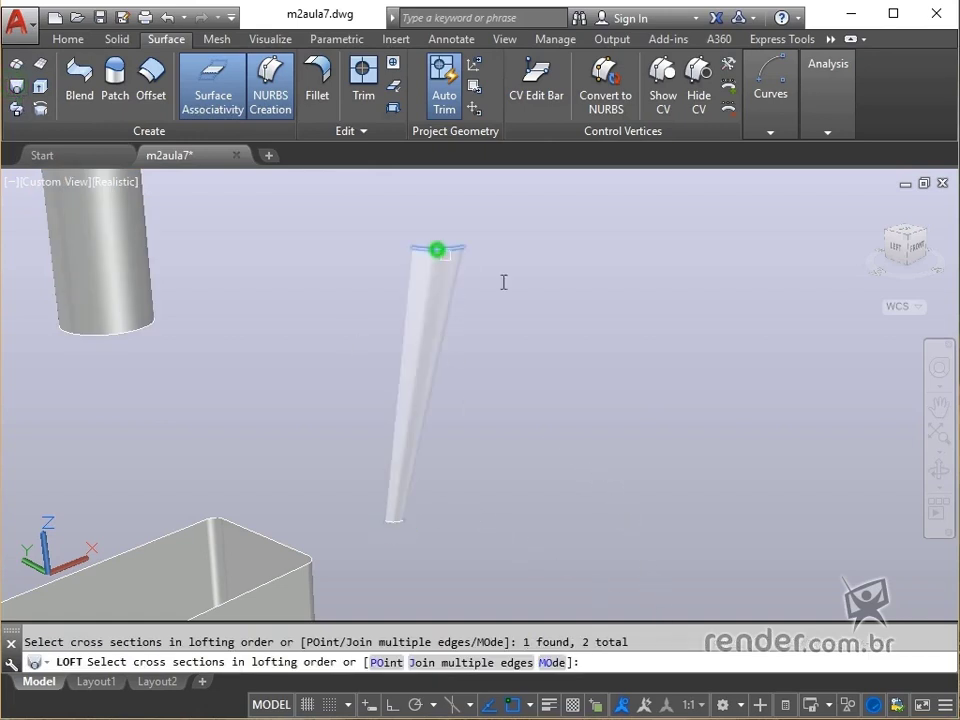
pyautogui.press('Return')
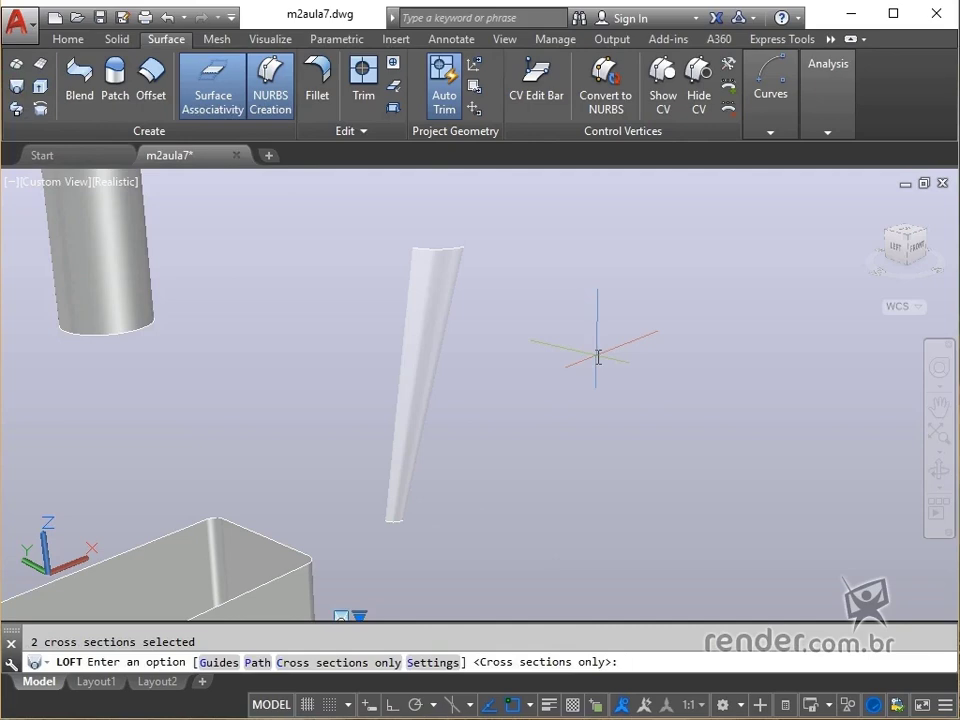
pyautogui.press('Return')
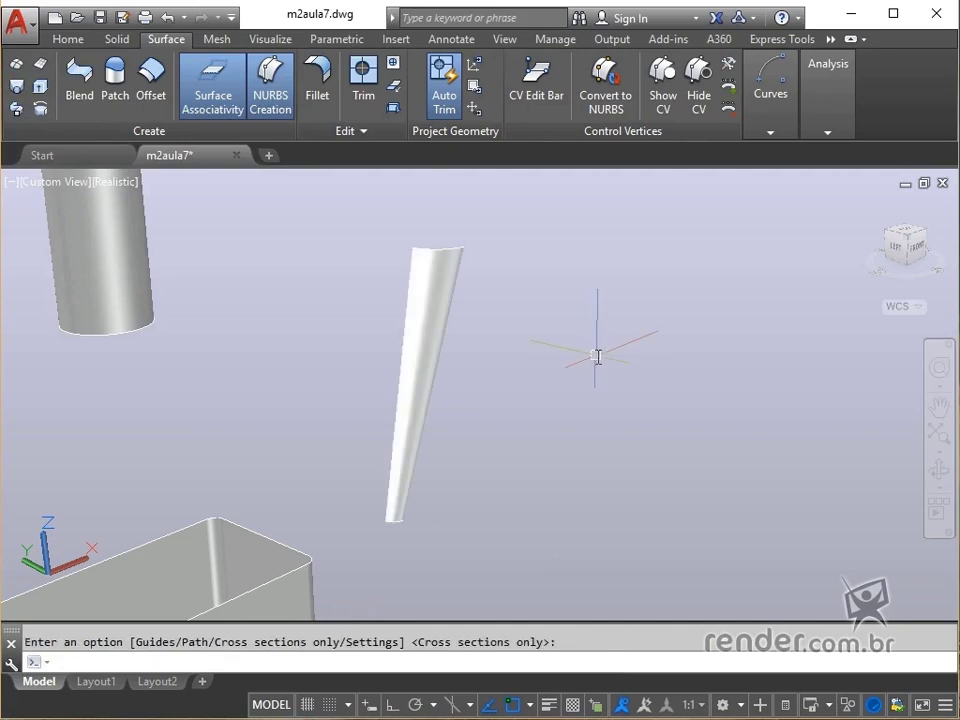
# - Mirror the lofted corner surface with its arcs across an X-direction line through the circle's centre, with Ortho on and keeping the source
pyautogui.keyDown('shift'); pyautogui.moveTo(576, 379); pyautogui.dragTo(499, 484, button='middle'); pyautogui.keyUp('shift')
pyautogui.write('Mi')
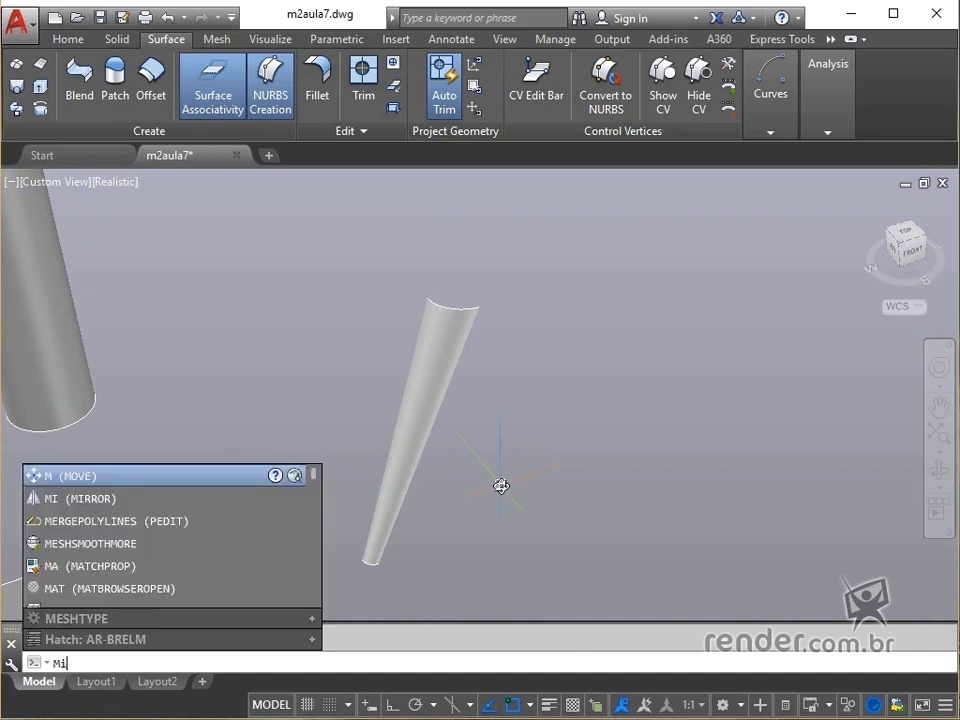
pyautogui.press('Return')
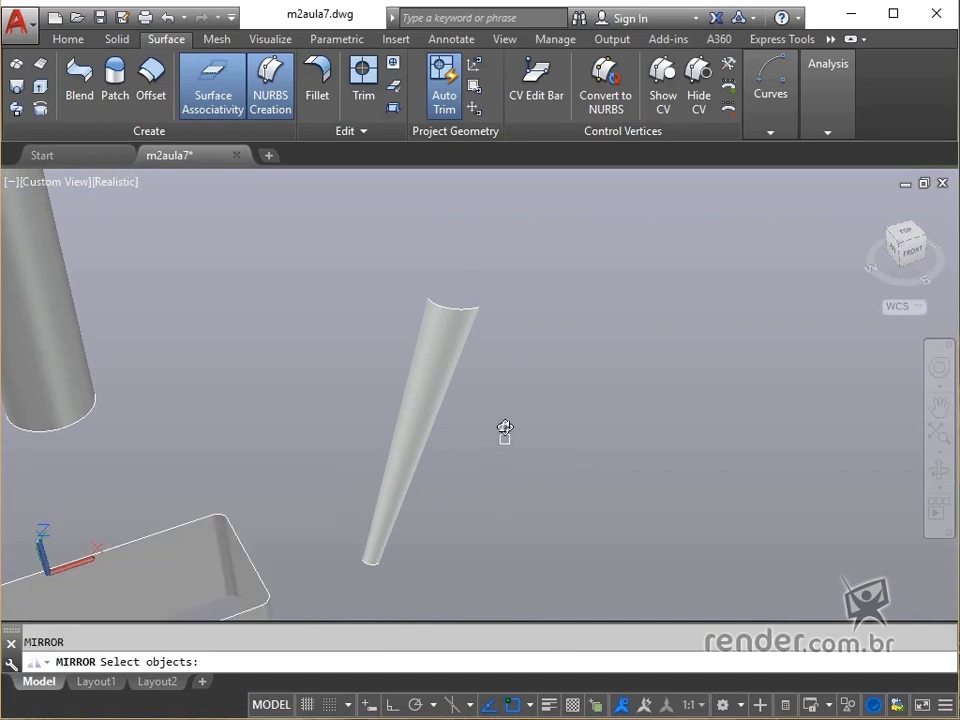
pyautogui.click(535, 277)
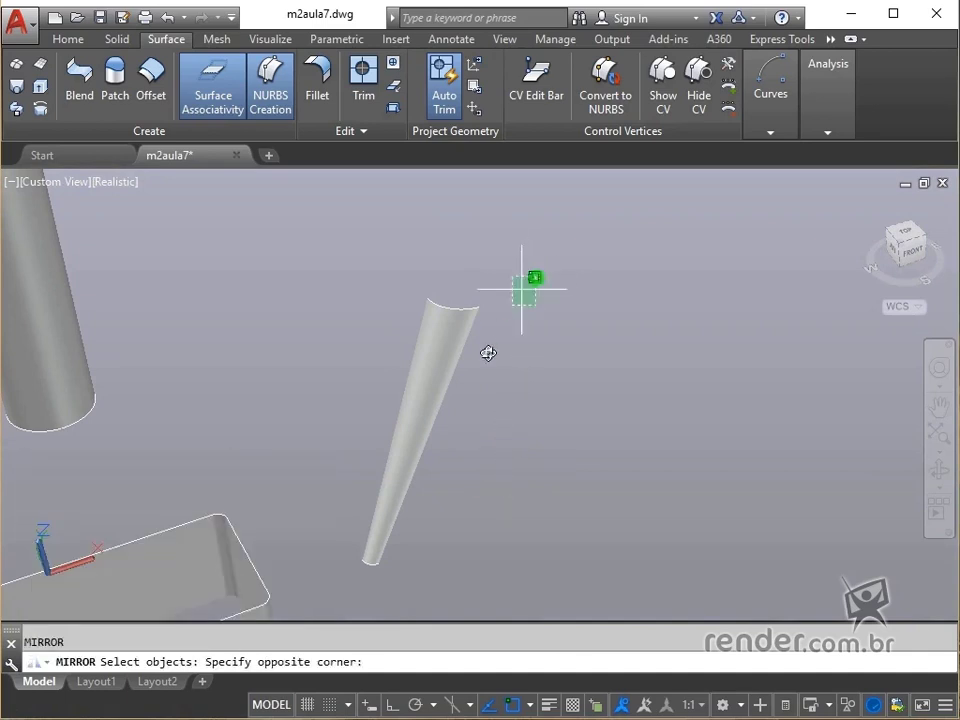
pyautogui.click(339, 598)
pyautogui.press('Return')
pyautogui.click(461, 289)
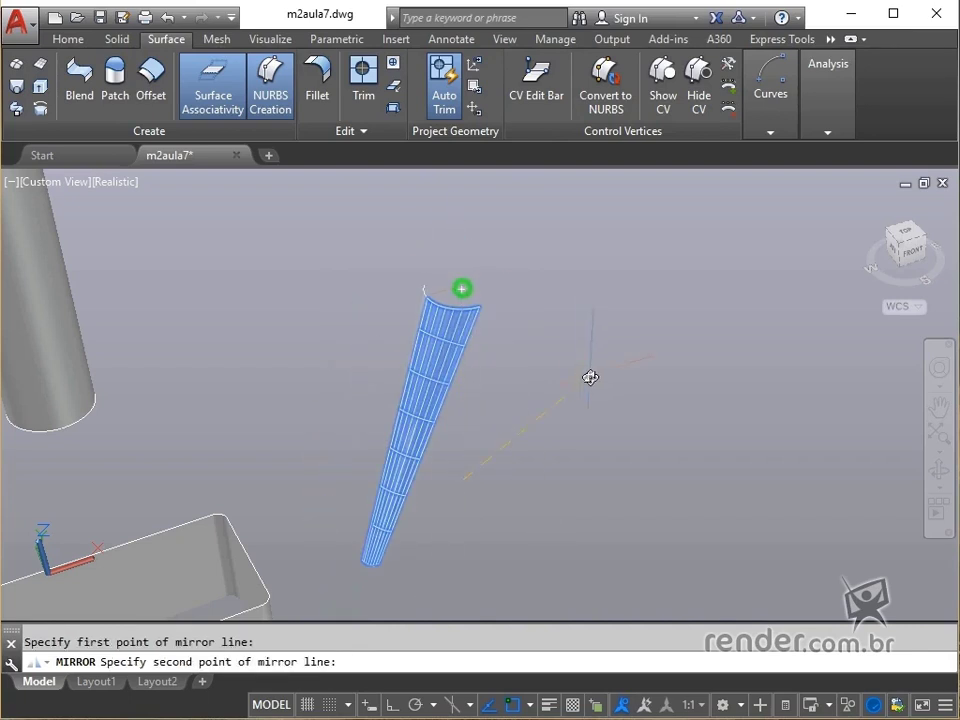
pyautogui.press('F8')
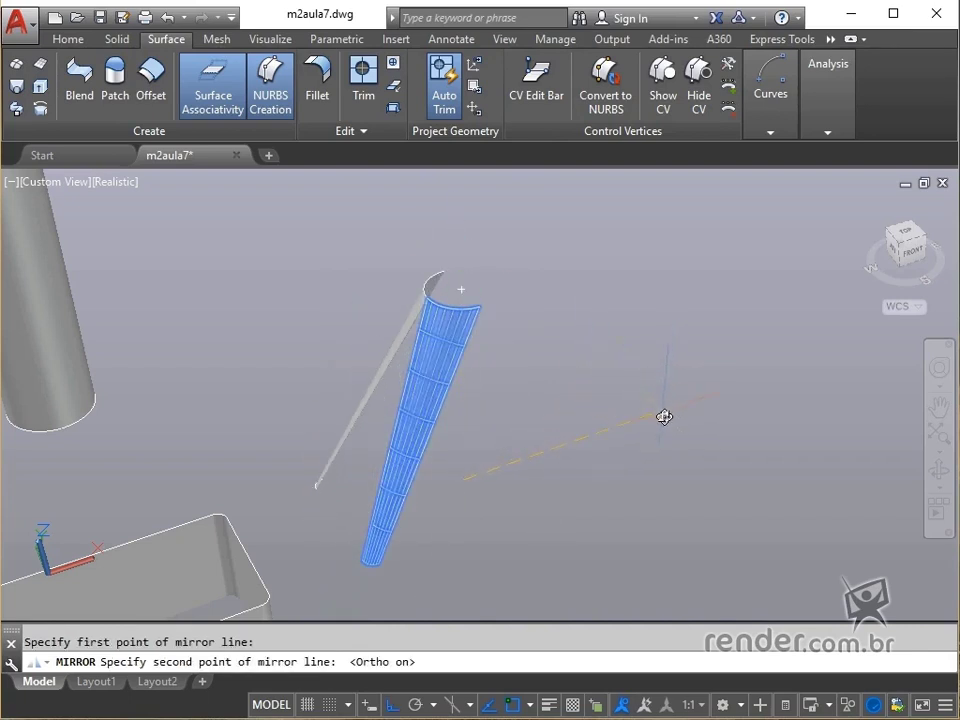
pyautogui.click(715, 408)
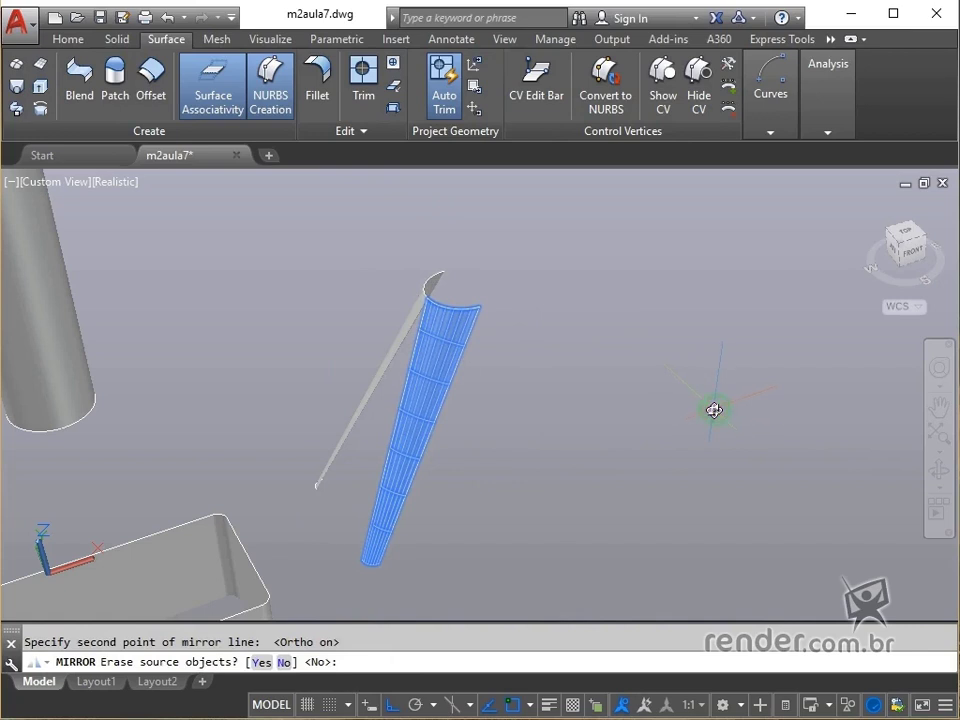
pyautogui.press('Return')
# - Mirror both corner surfaces with their arcs across a Y-direction line through the circle's centre, keeping the source objects
pyautogui.press('Return')
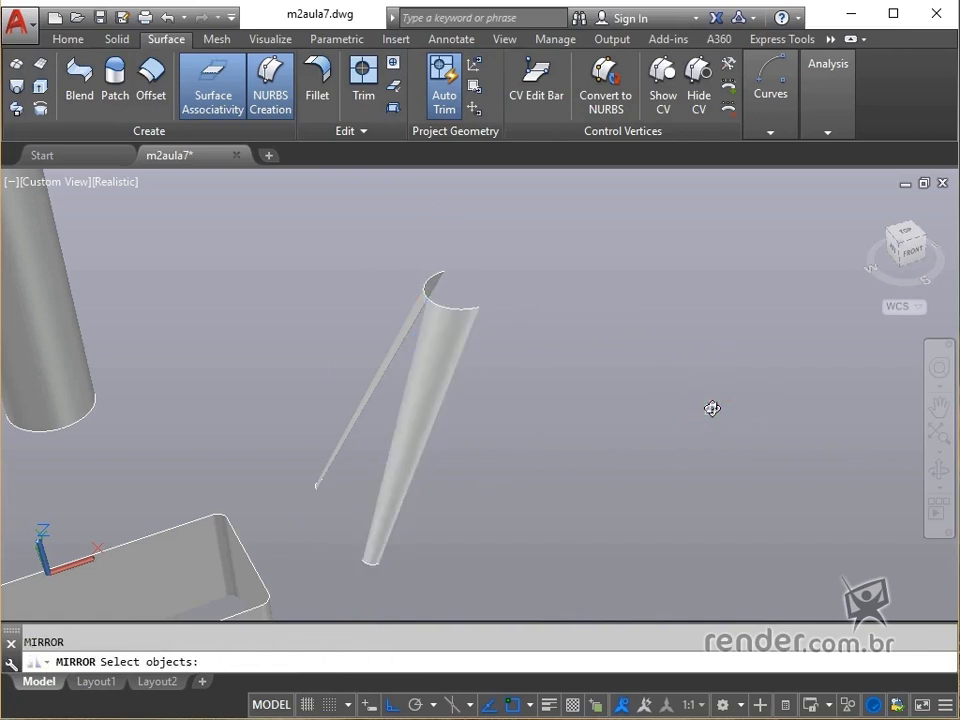
pyautogui.click(589, 227)
pyautogui.click(364, 364)
pyautogui.press('Return')
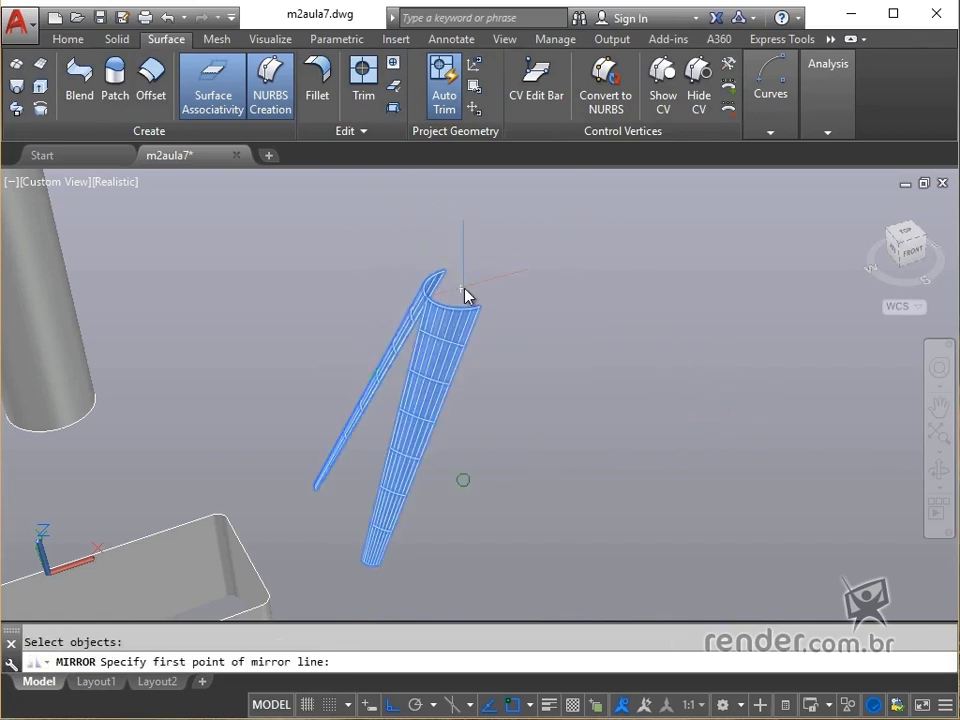
pyautogui.click(465, 292)
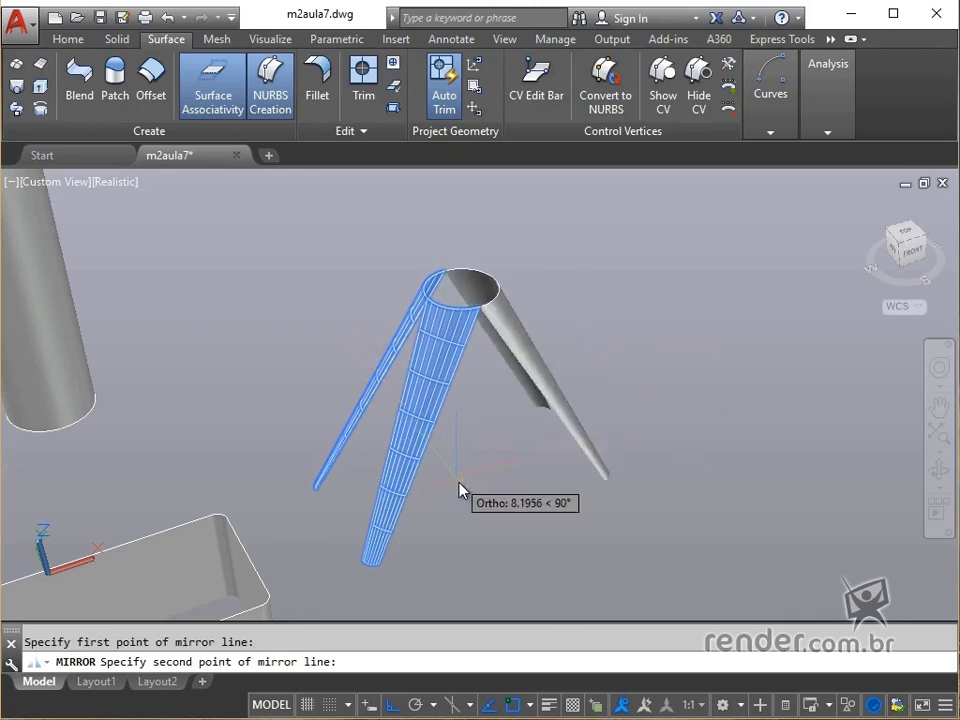
pyautogui.click(506, 512)
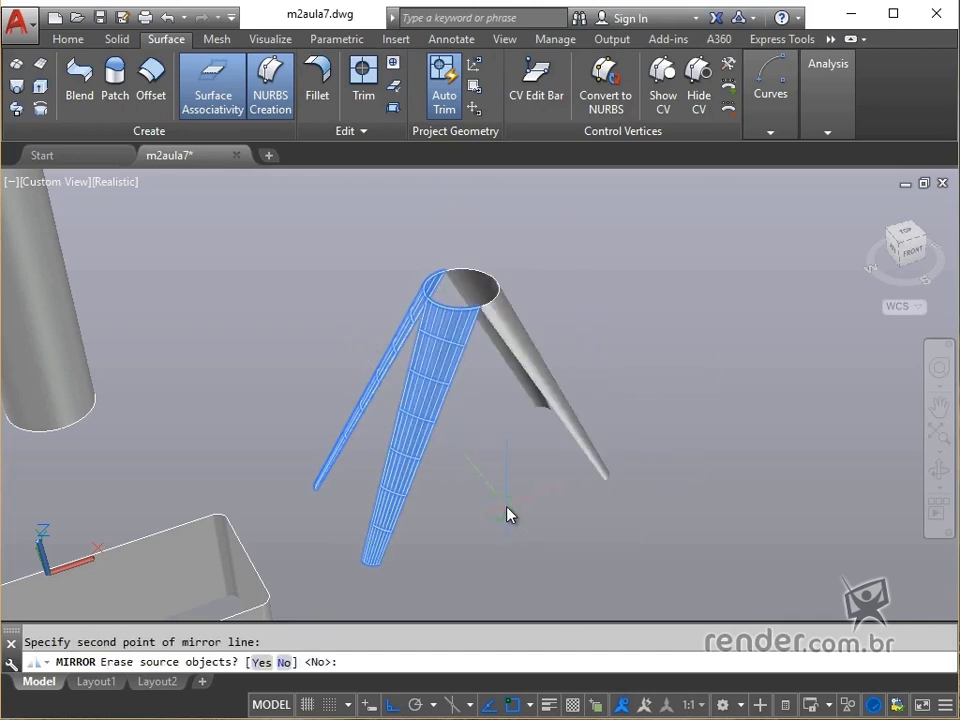
pyautogui.press('Return')
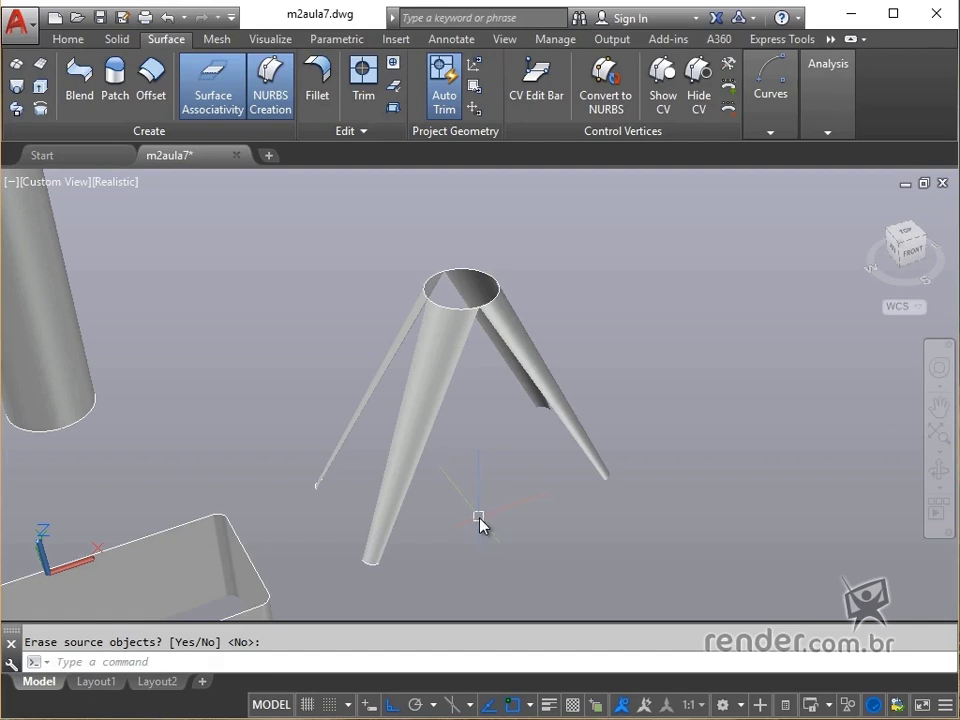
# - Loft the front side surface between the facing straight edges of the two front corner surfaces, using cross sections only
pyautogui.click(16, 86)
pyautogui.scroll(5, 525, 492)
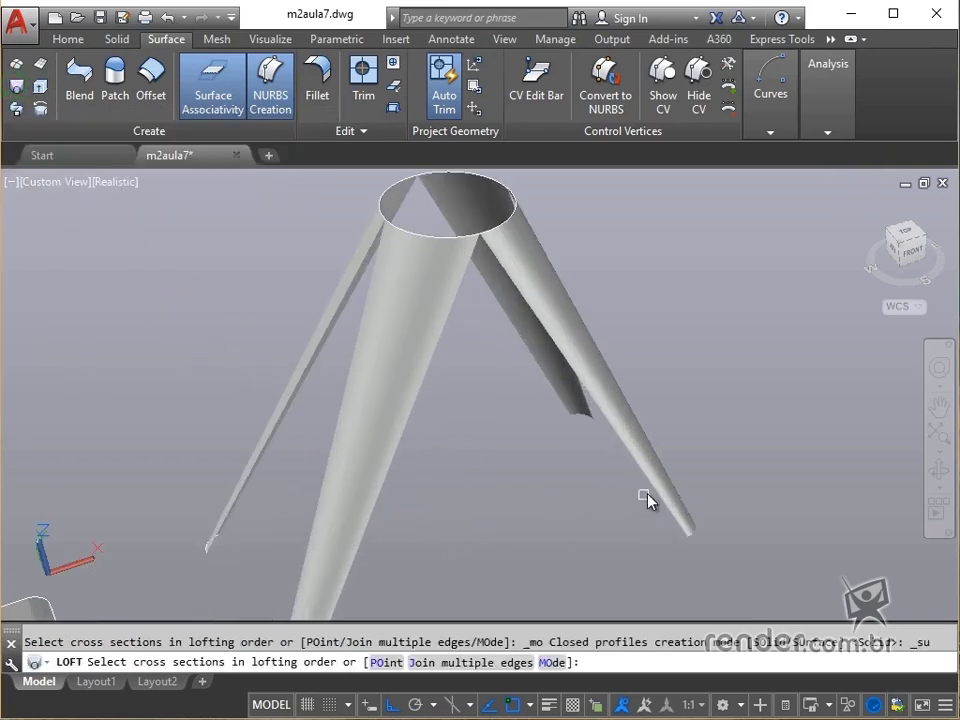
pyautogui.click(654, 493)
pyautogui.keyDown('shift'); pyautogui.moveTo(617, 510); pyautogui.dragTo(416, 484, button='middle'); pyautogui.keyUp('shift')
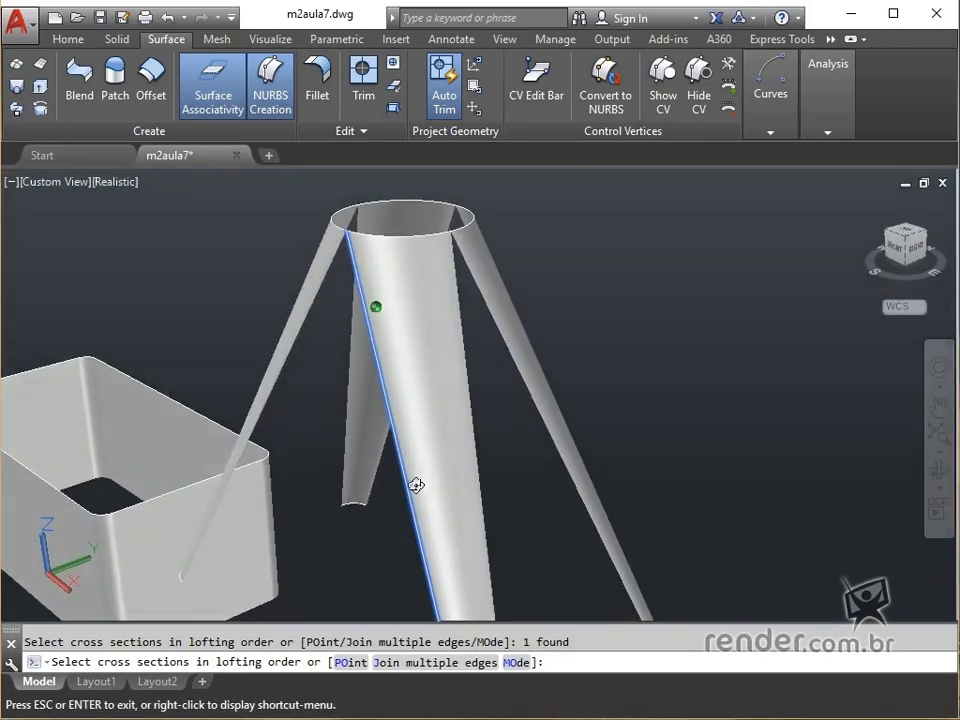
pyautogui.click(263, 420)
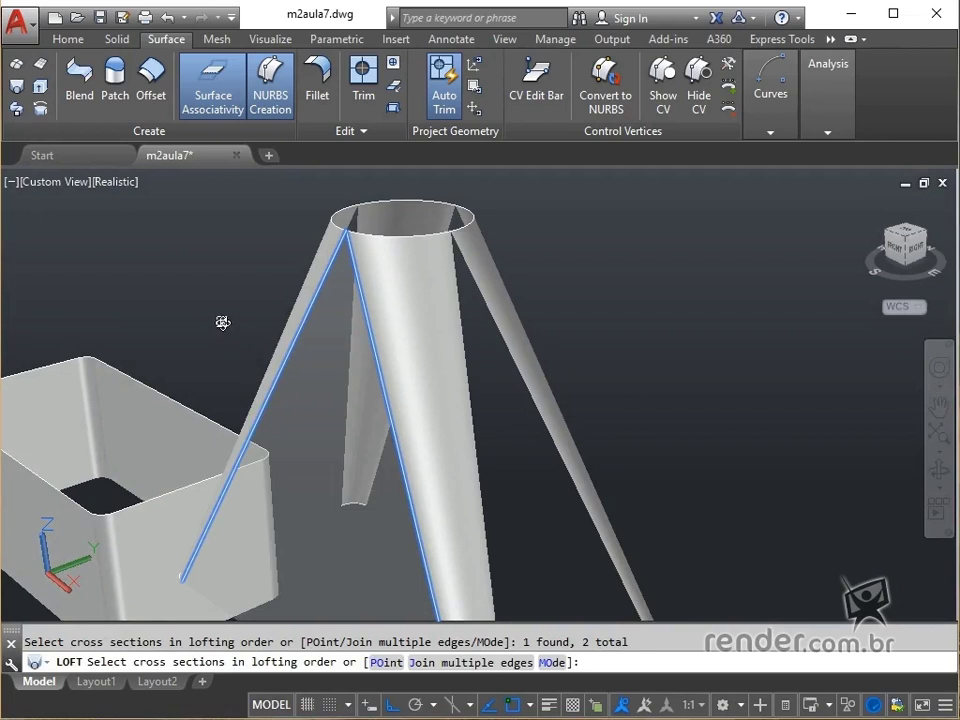
pyautogui.press('Return')
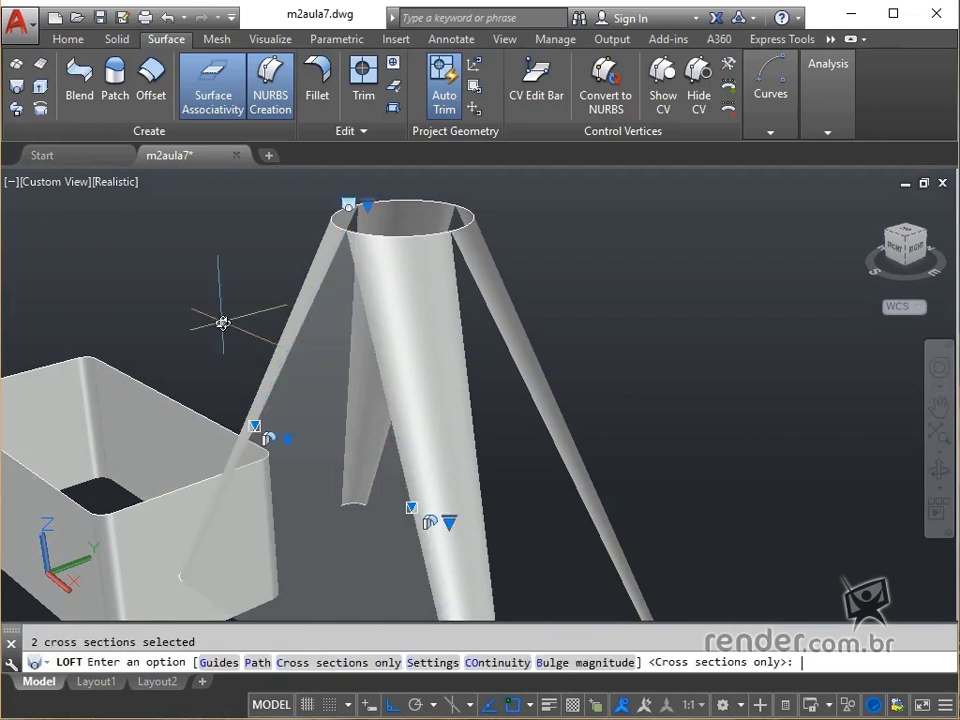
pyautogui.press('Return')
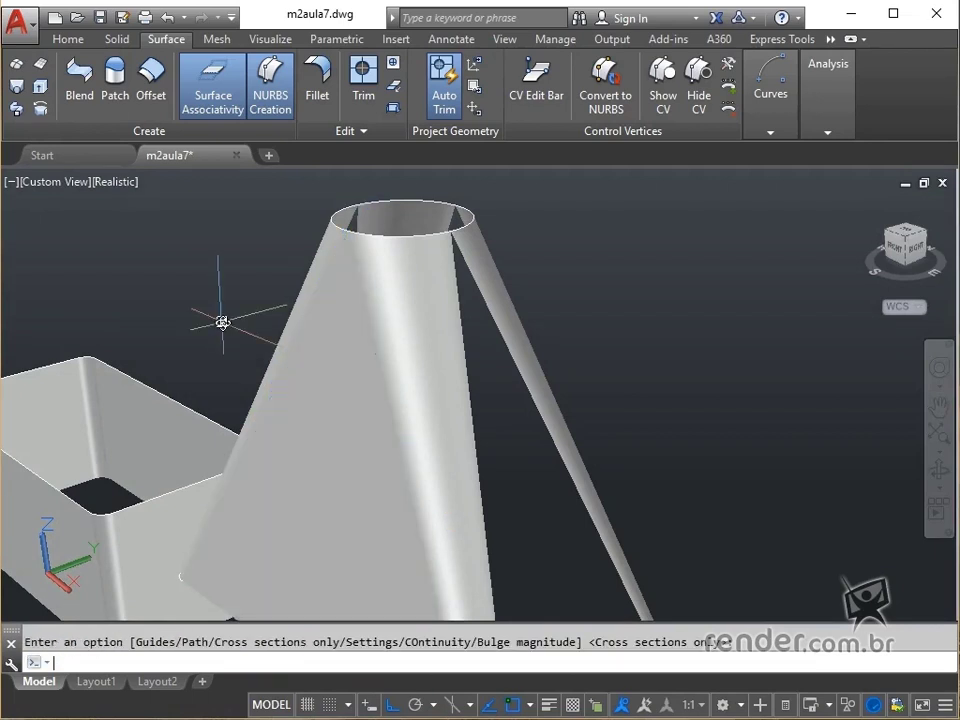
# - Loft the right side surface between the facing straight edges of the two right-hand corner surfaces, using cross sections only
pyautogui.keyDown('shift'); pyautogui.moveTo(221, 321); pyautogui.dragTo(186, 276, button='middle'); pyautogui.keyUp('shift')
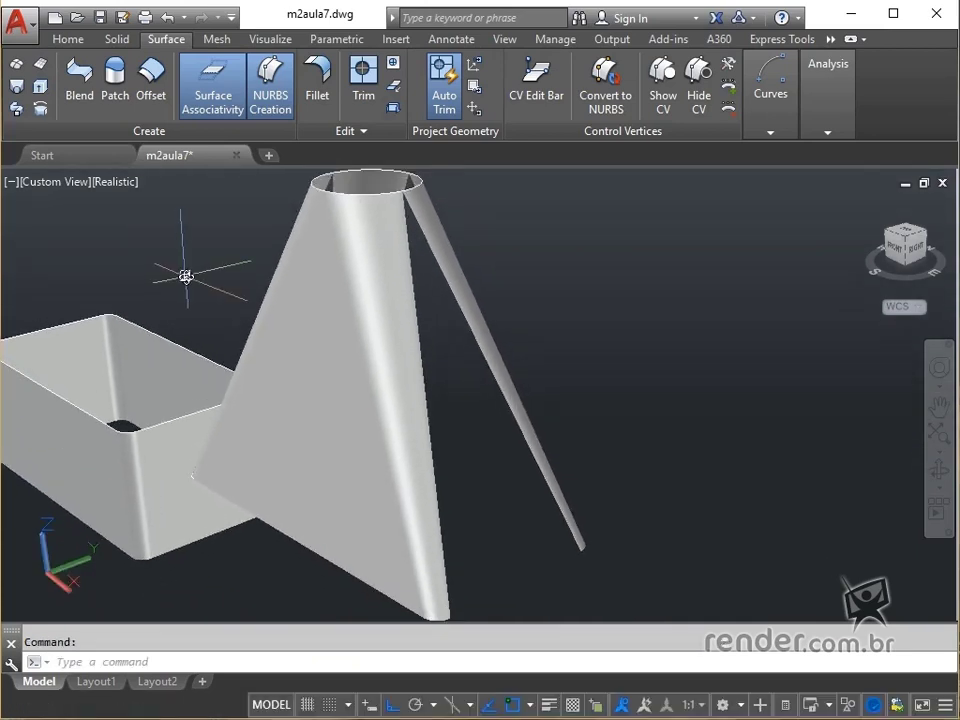
pyautogui.press('Return')
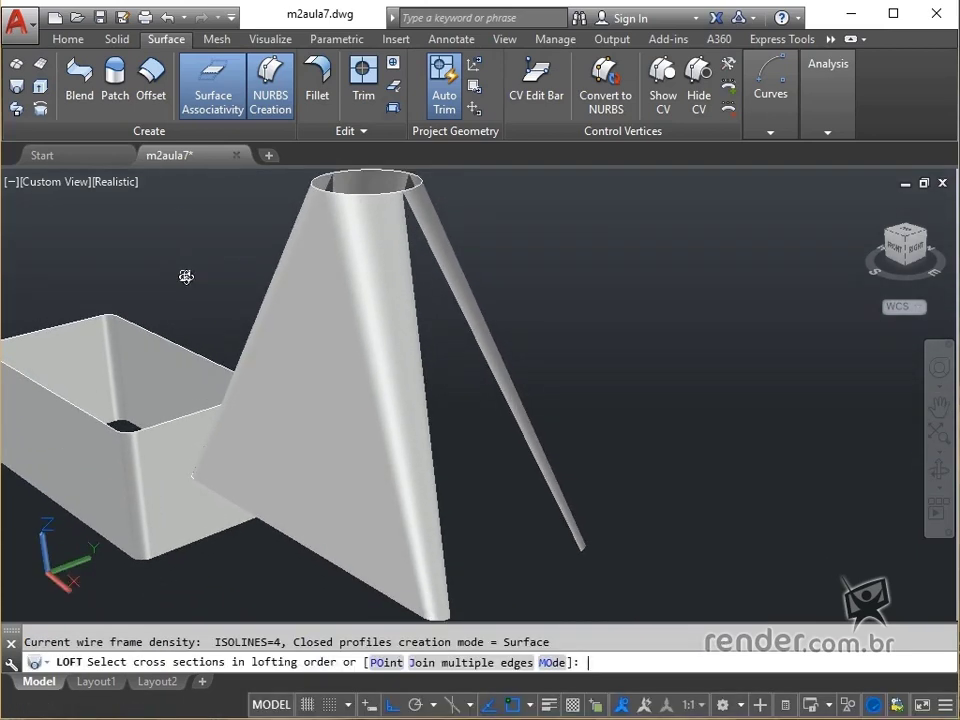
pyautogui.keyDown('shift'); pyautogui.moveTo(572, 490); pyautogui.dragTo(544, 465, button='middle'); pyautogui.keyUp('shift')
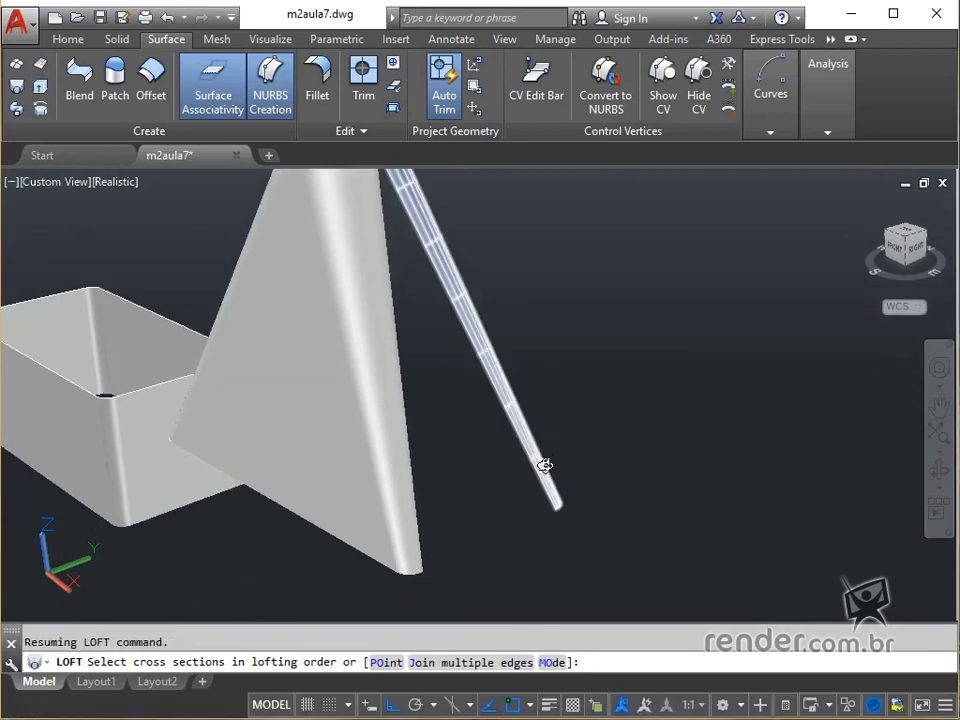
pyautogui.scroll(4, 525, 492)
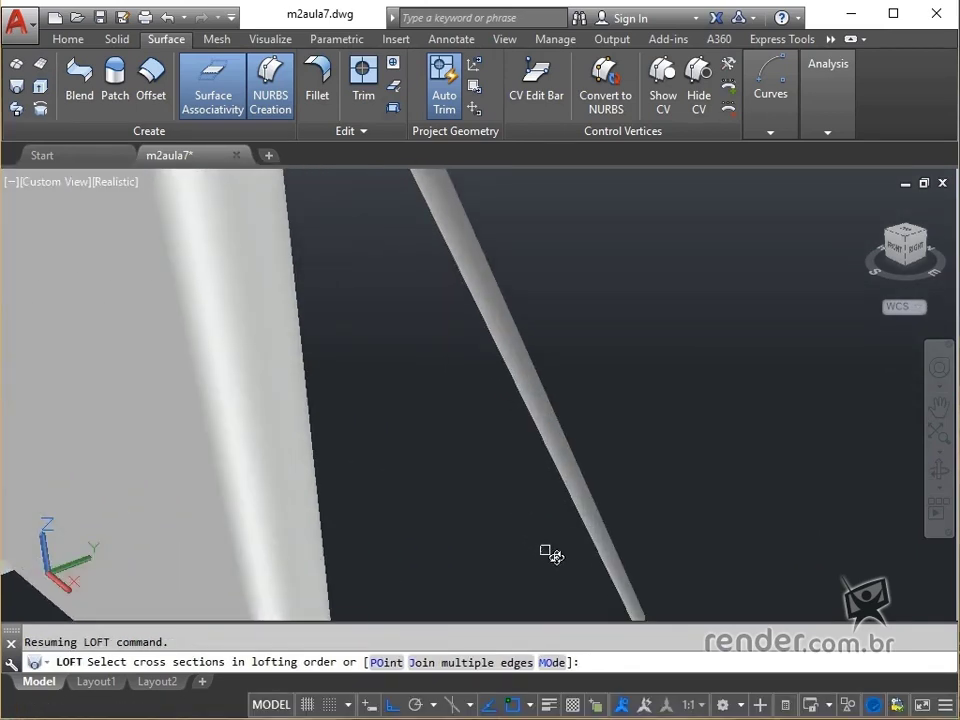
pyautogui.click(595, 553)
pyautogui.scroll(-3, 596, 555)
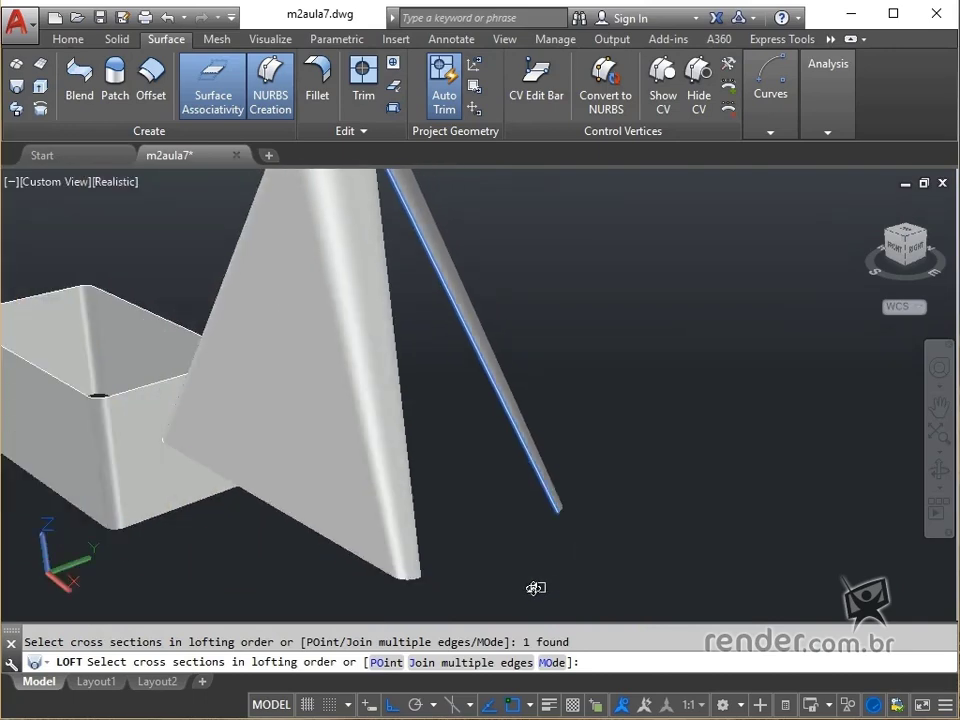
pyautogui.keyDown('shift'); pyautogui.moveTo(475, 558); pyautogui.dragTo(277, 560, button='middle'); pyautogui.keyUp('shift')
pyautogui.scroll(2, 277, 560)
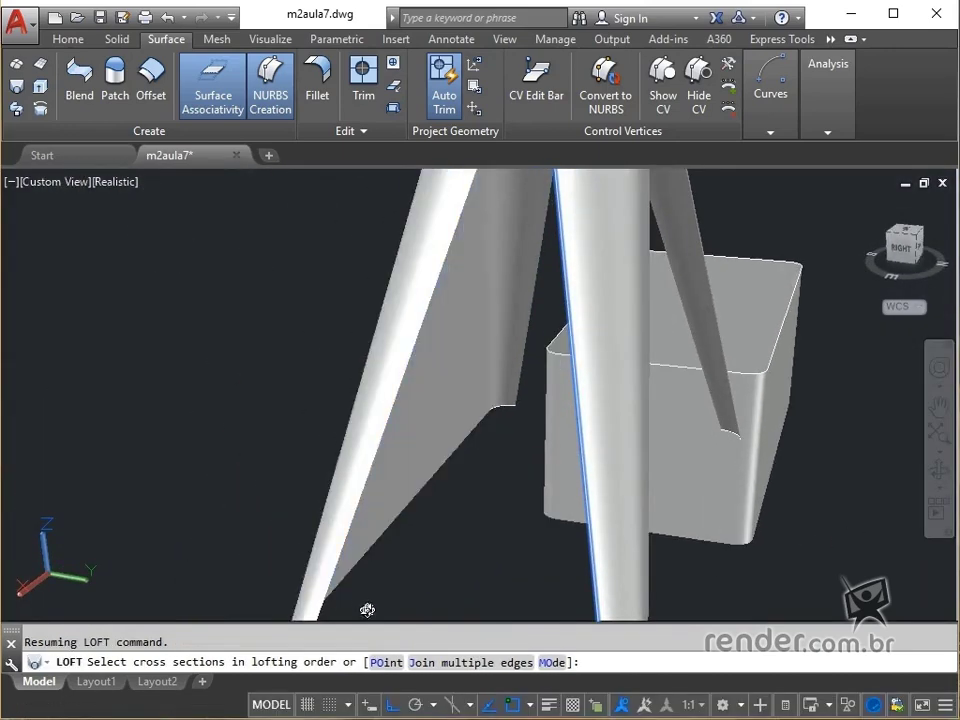
pyautogui.keyDown('shift'); pyautogui.moveTo(366, 611); pyautogui.dragTo(280, 579, button='middle'); pyautogui.keyUp('shift')
pyautogui.scroll(2, 90, 537)
pyautogui.moveTo(111, 544); pyautogui.dragTo(174, 534, button='middle')
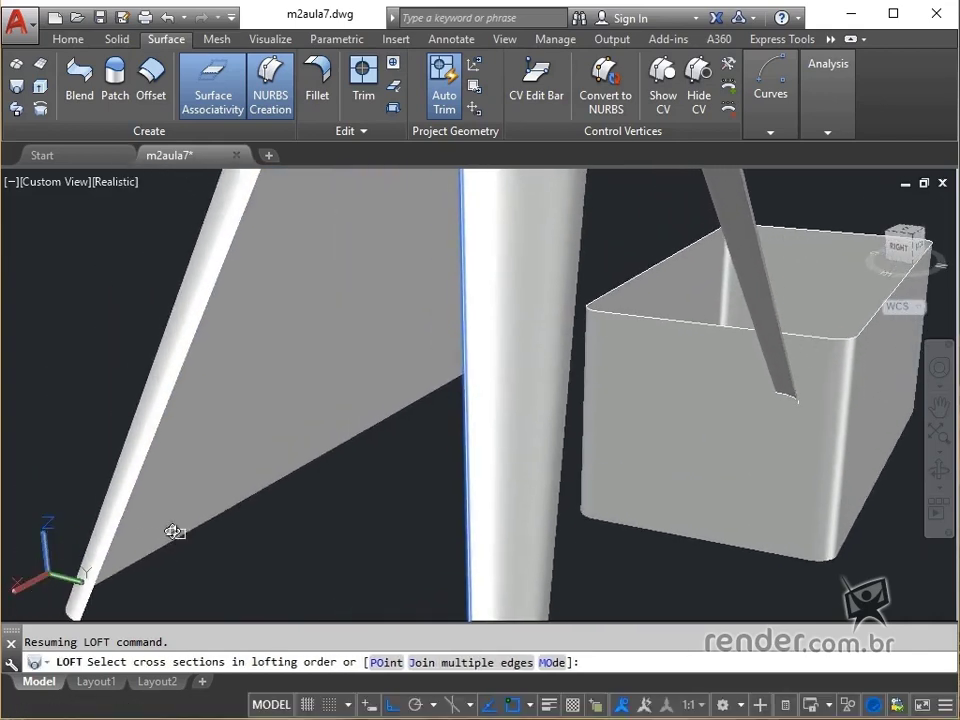
pyautogui.click(123, 513)
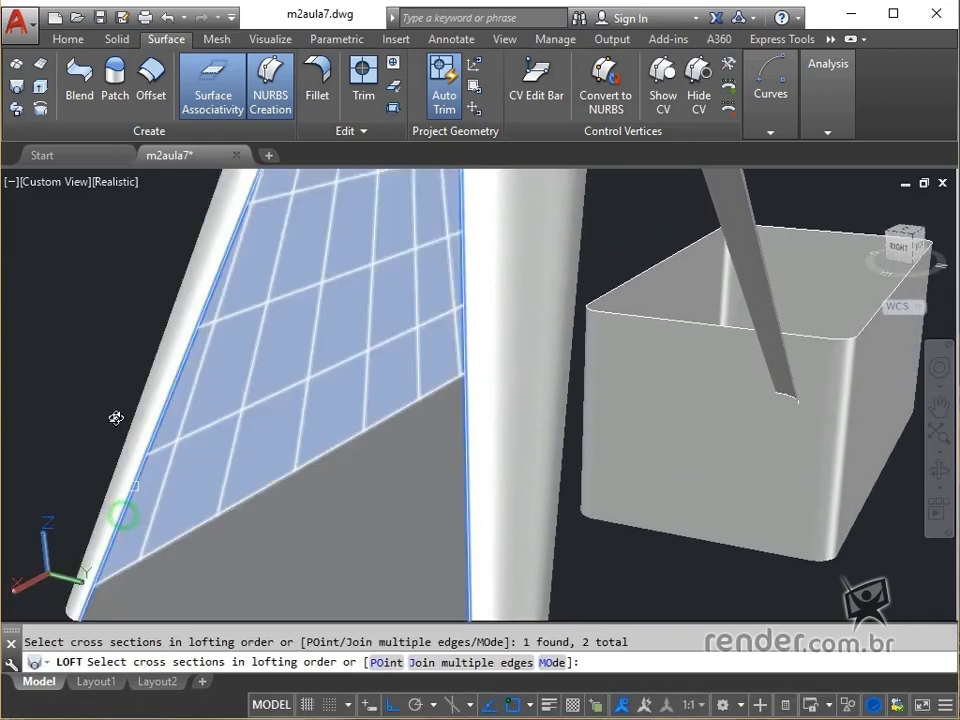
pyautogui.press('Return')
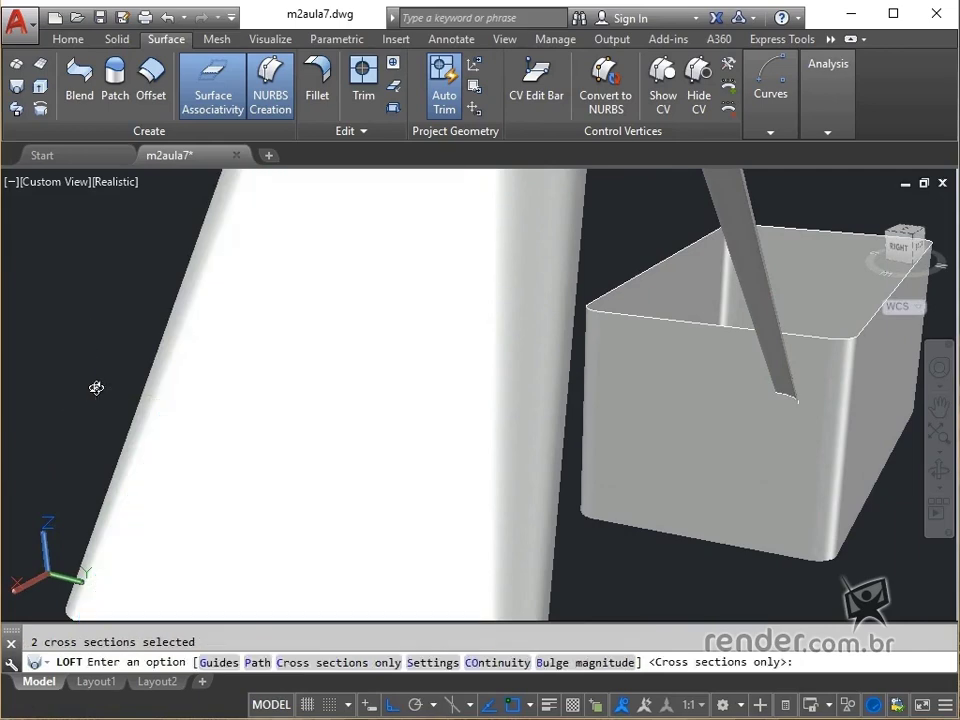
pyautogui.press('Return')
# - Loft the back side surface between the facing straight edges of the two back corner surfaces, using cross sections only
pyautogui.press('Return')
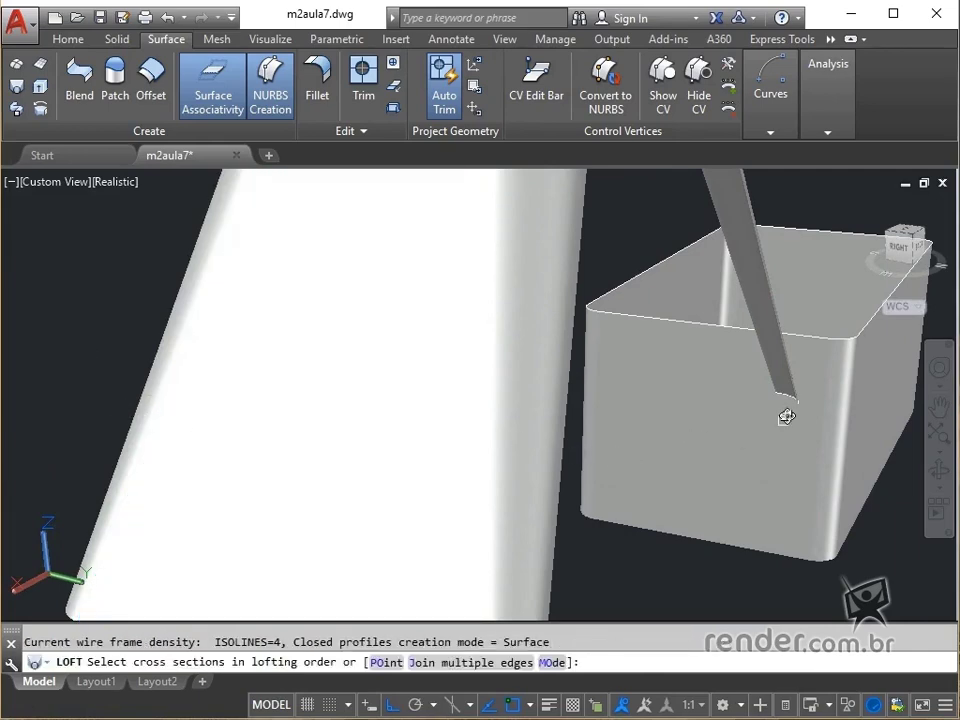
pyautogui.moveTo(784, 414); pyautogui.dragTo(597, 408, button='middle')
pyautogui.scroll(1, 560, 335)
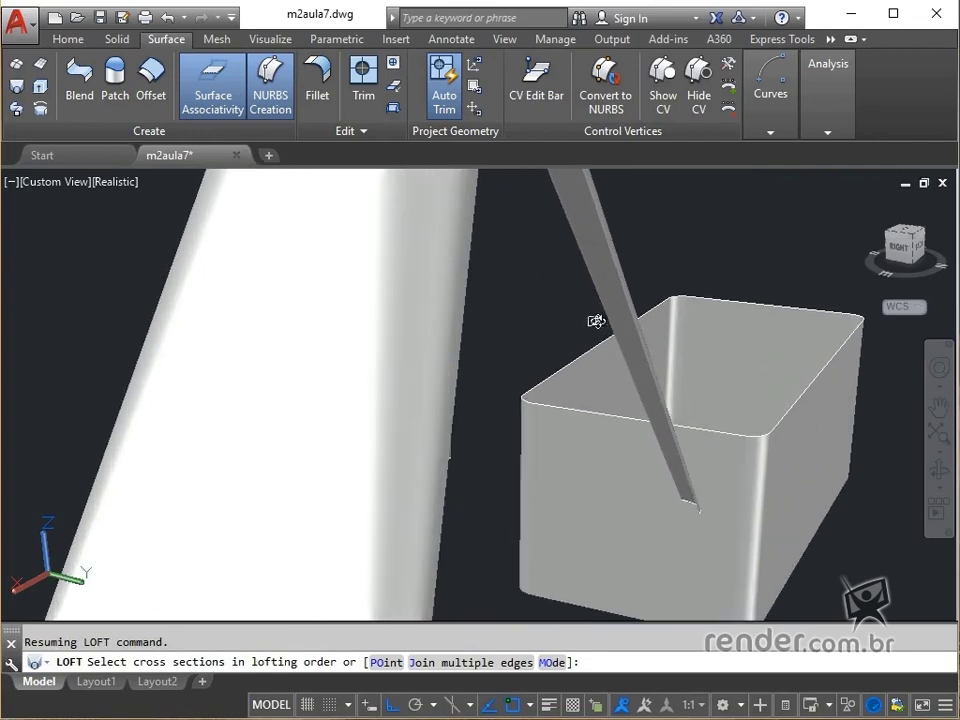
pyautogui.click(629, 303)
pyautogui.scroll(-2, 628, 304)
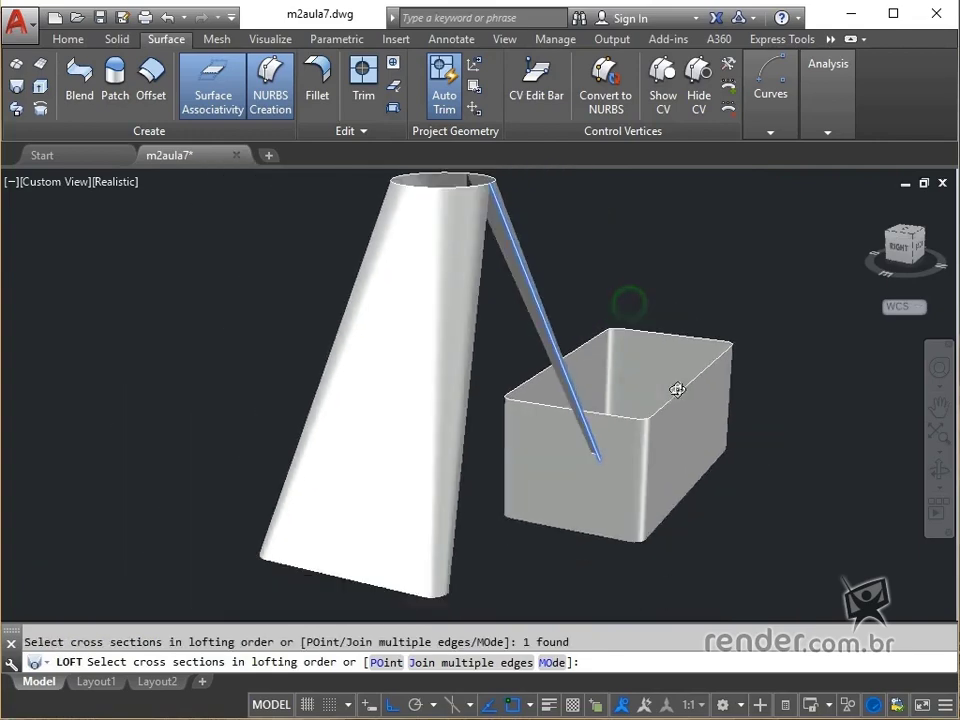
pyautogui.keyDown('shift'); pyautogui.moveTo(677, 388); pyautogui.dragTo(407, 456, button='middle'); pyautogui.keyUp('shift')
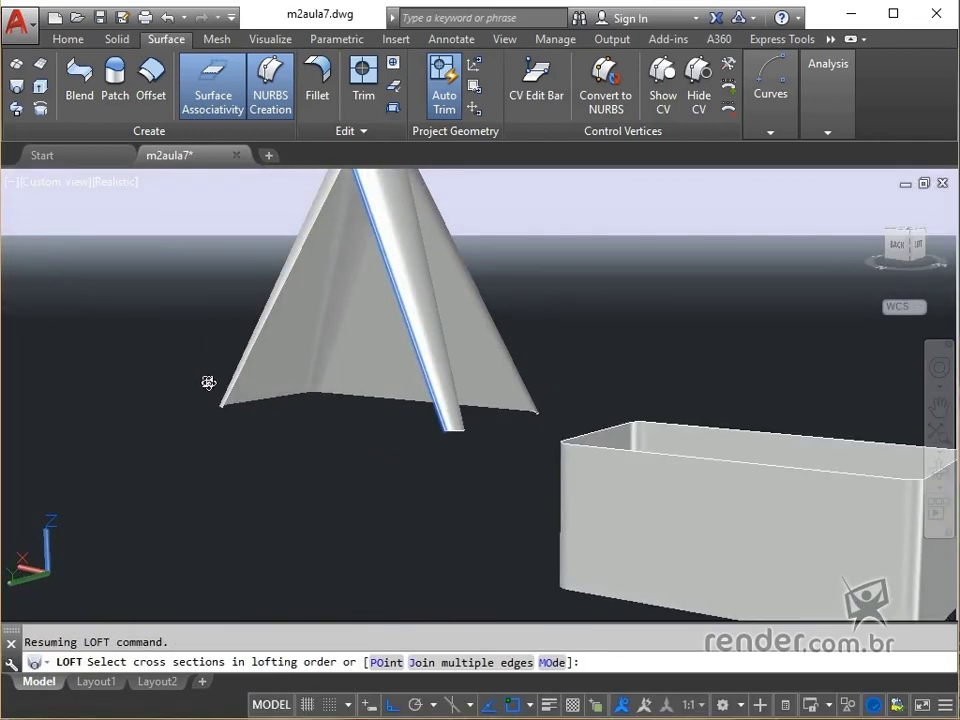
pyautogui.scroll(2, 197, 396)
pyautogui.moveTo(197, 396); pyautogui.dragTo(323, 535, button='middle')
pyautogui.click(325, 533)
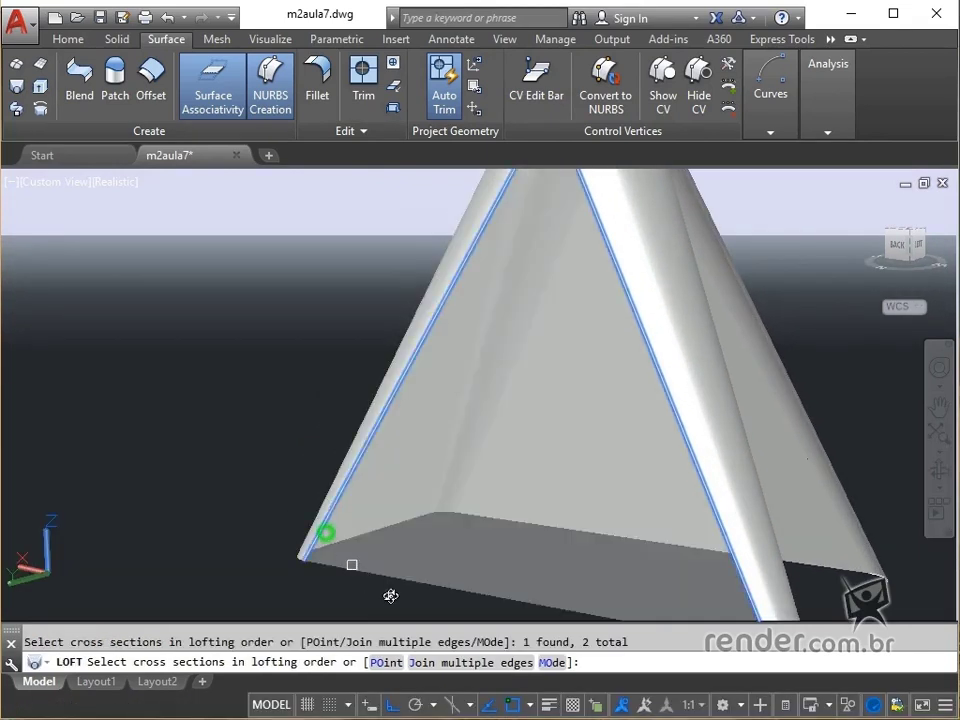
pyautogui.press('Return')
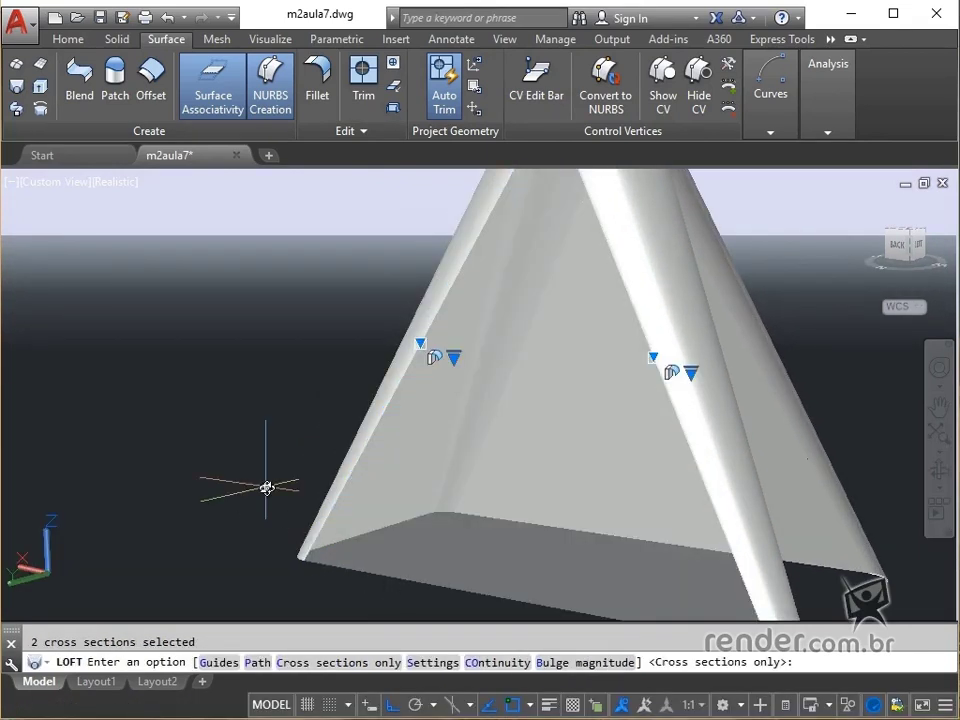
pyautogui.press('Return')
# - Loft the left side surface between the facing straight edges of the two left-hand corner surfaces, using cross sections only
pyautogui.press('Return')
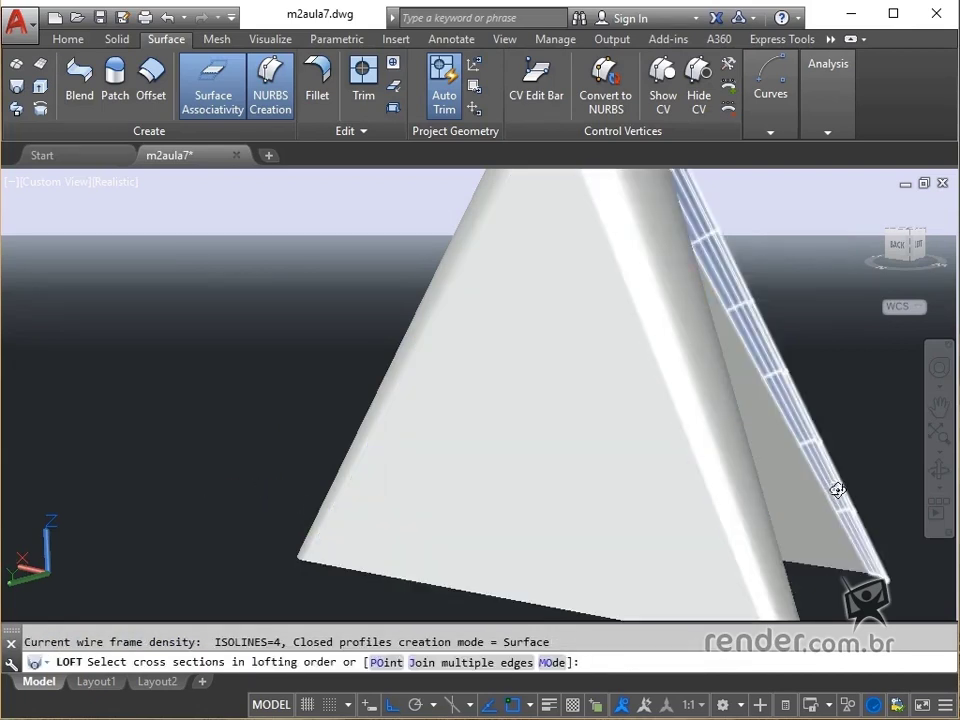
pyautogui.keyDown('shift'); pyautogui.moveTo(840, 525); pyautogui.dragTo(643, 557, button='middle'); pyautogui.keyUp('shift')
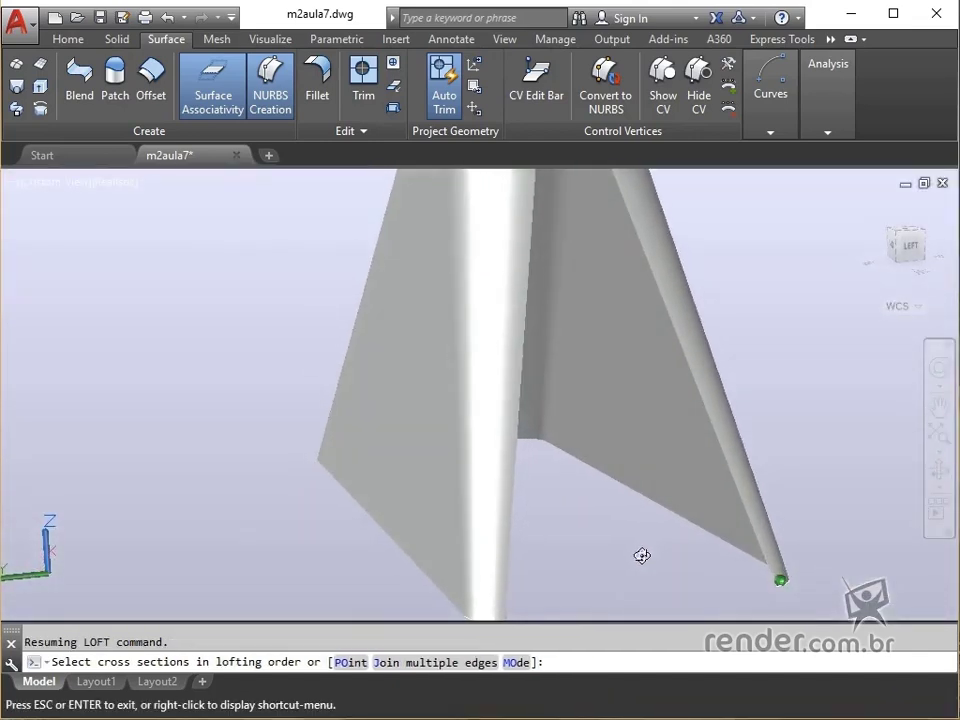
pyautogui.click(752, 529)
pyautogui.keyDown('shift'); pyautogui.moveTo(840, 574); pyautogui.dragTo(517, 539, button='middle'); pyautogui.keyUp('shift')
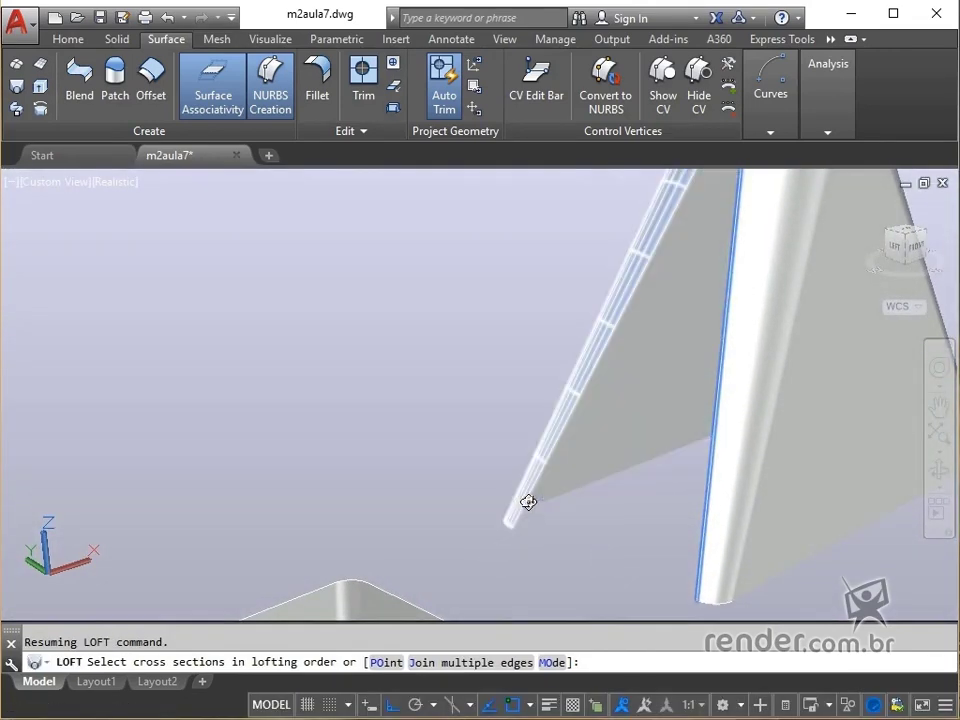
pyautogui.click(528, 501)
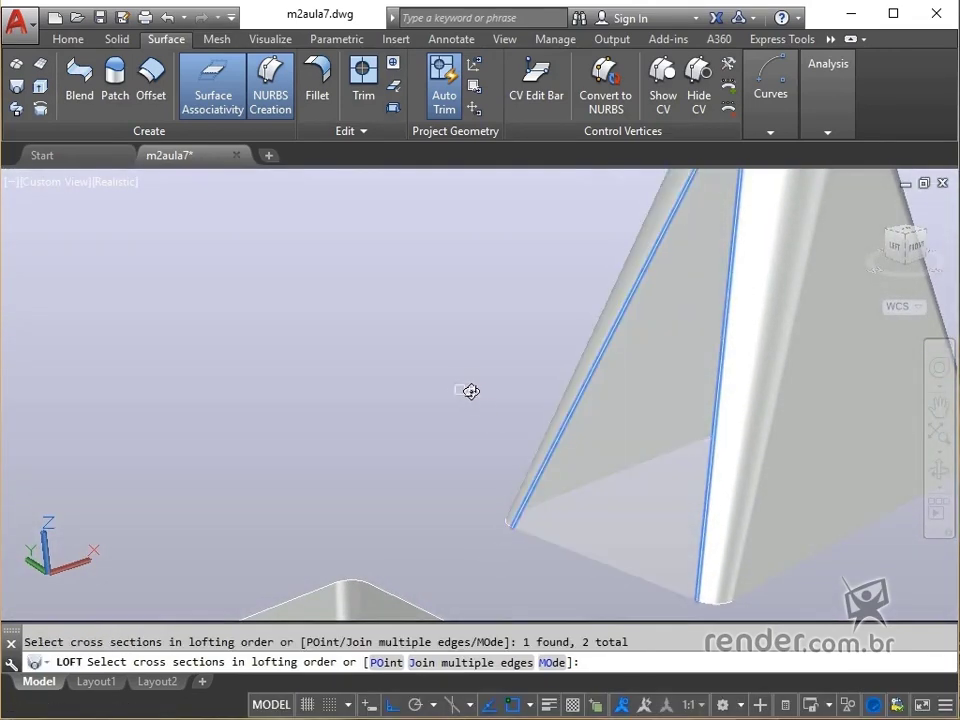
pyautogui.press('Return')
pyautogui.press('Return')
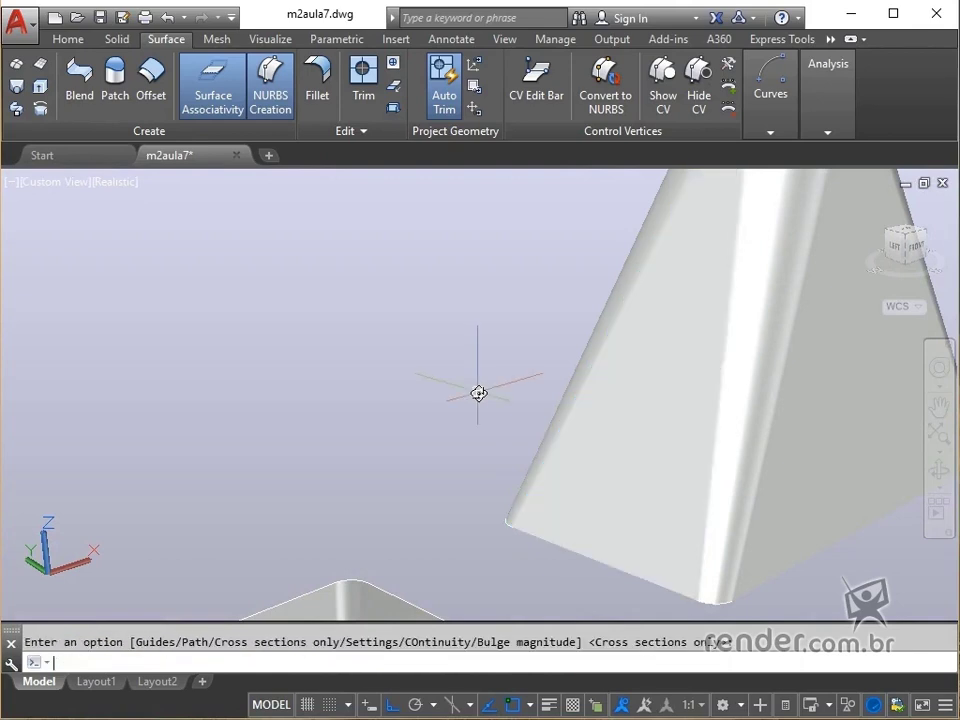
pyautogui.scroll(-5, 459, 401)
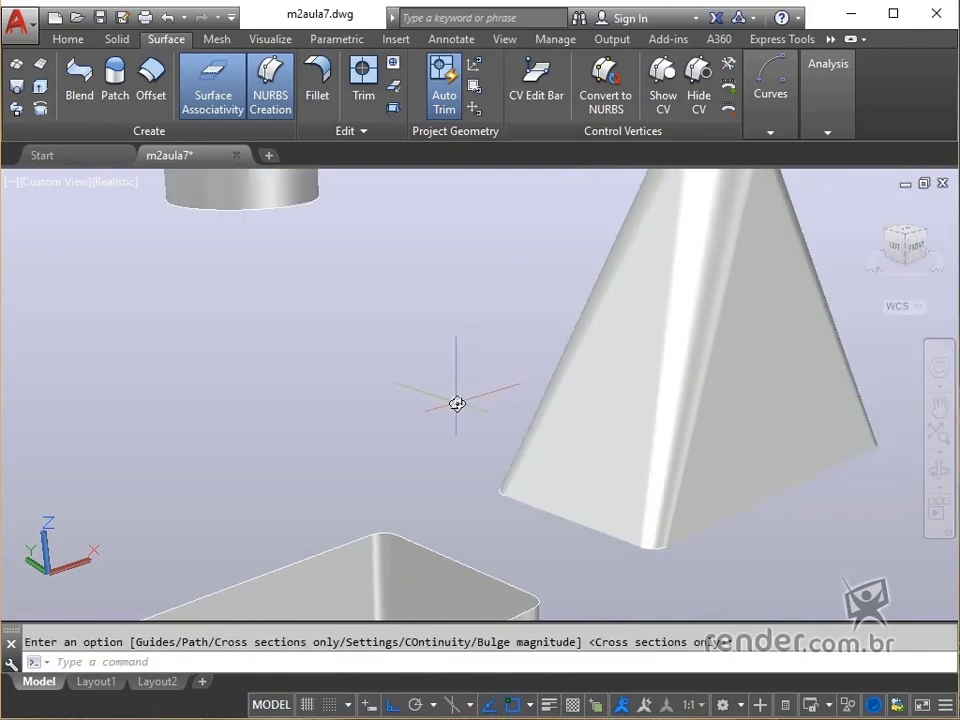
pyautogui.scroll(-3, 450, 398)
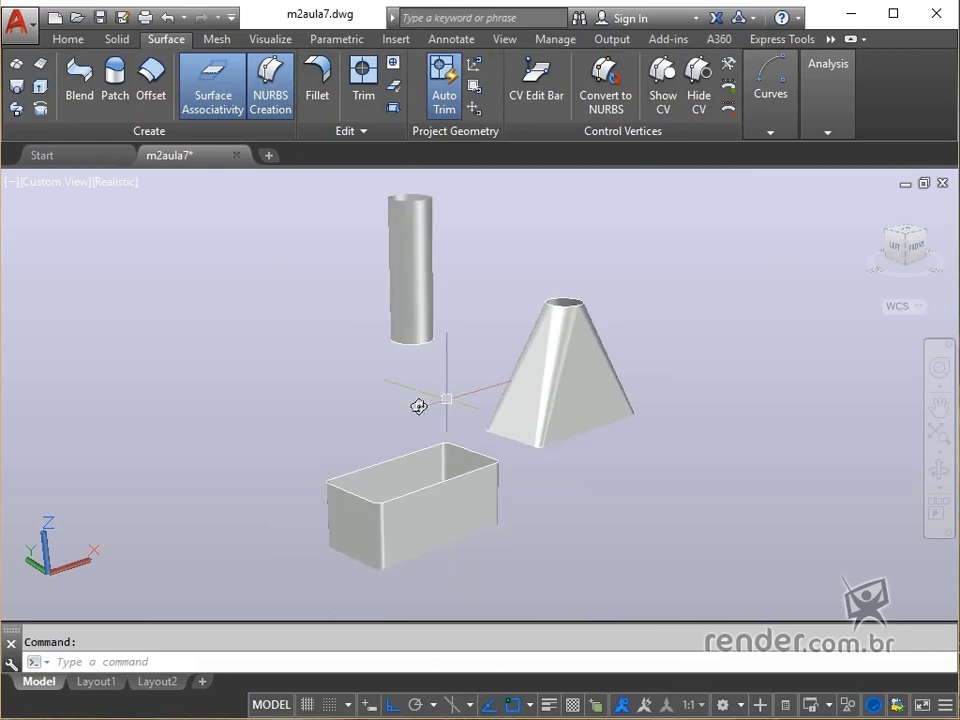
# - Move the whole lofted transition from its rounded base corner to the matching upper corner of the extruded rounded box, beneath the cylinder
pyautogui.keyDown('shift'); pyautogui.moveTo(420, 403); pyautogui.dragTo(426, 452, button='middle'); pyautogui.keyUp('shift')
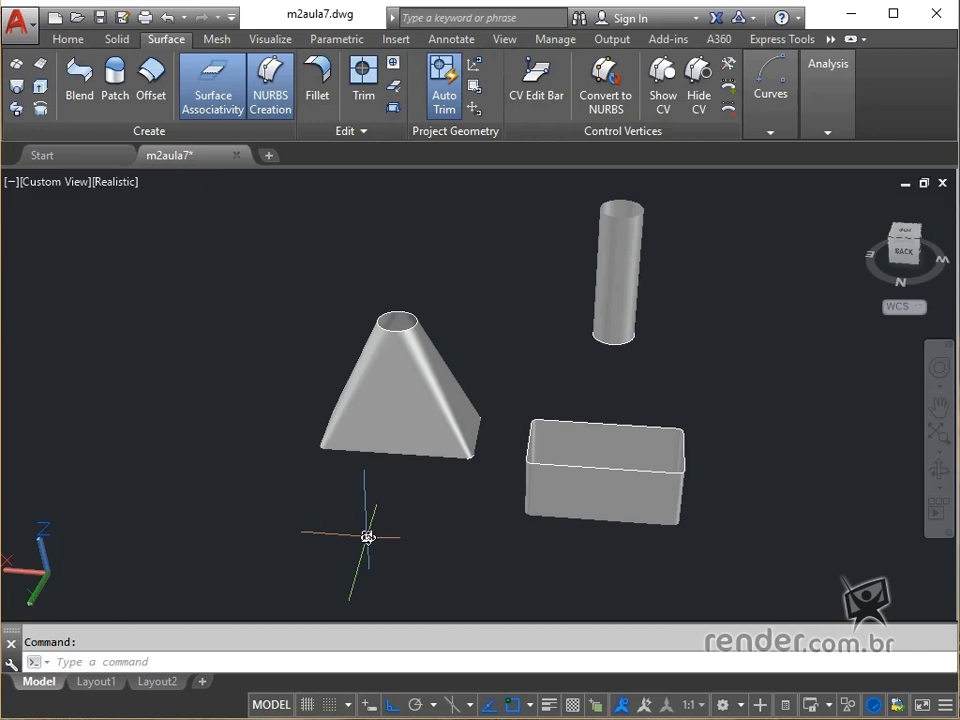
pyautogui.press('Return')
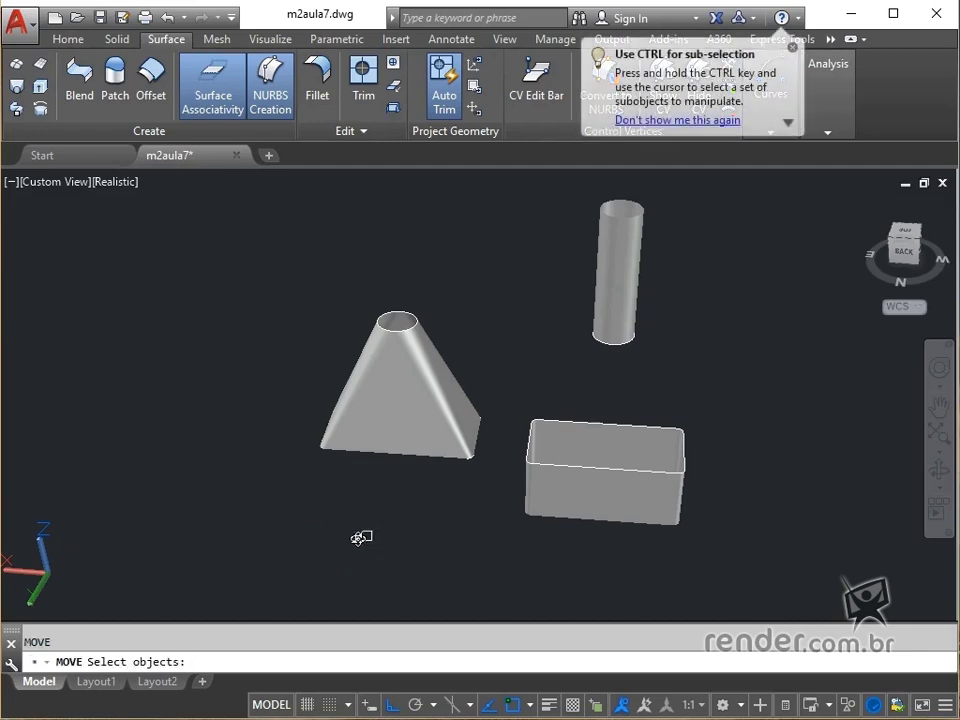
pyautogui.click(274, 279)
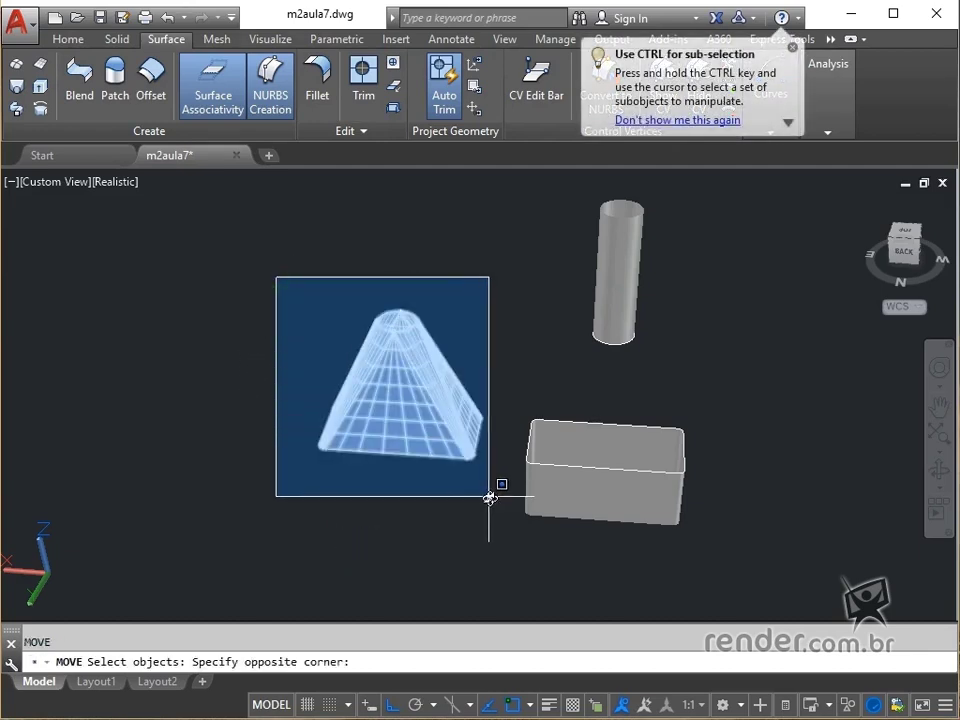
pyautogui.click(489, 503)
pyautogui.press('Return')
pyautogui.scroll(6, 465, 491)
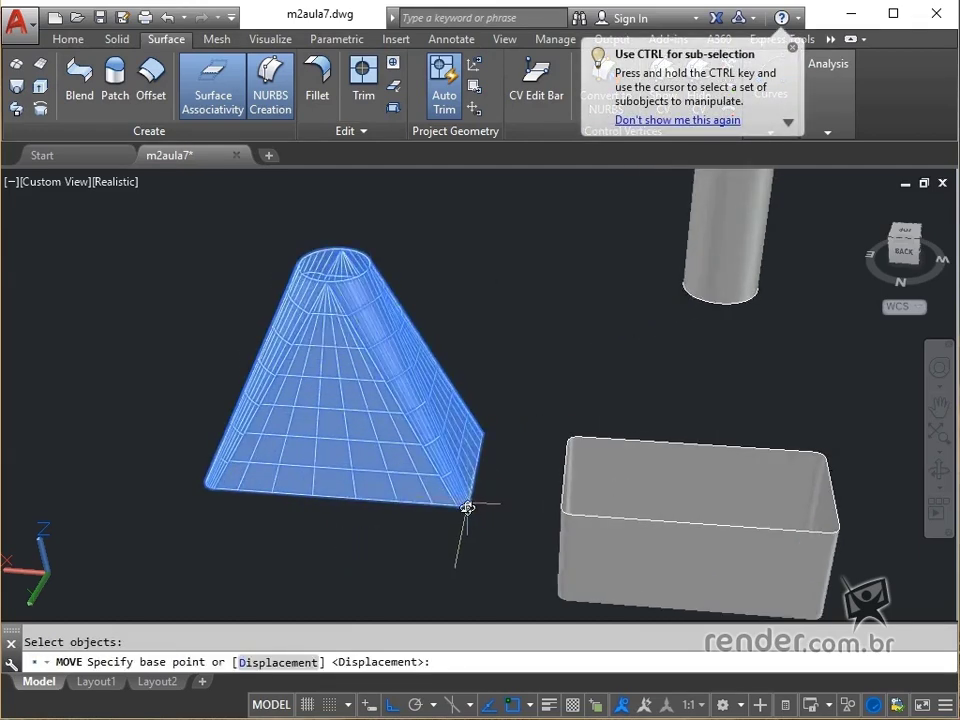
pyautogui.scroll(1, 458, 570)
pyautogui.moveTo(463, 590); pyautogui.dragTo(386, 484, button='middle')
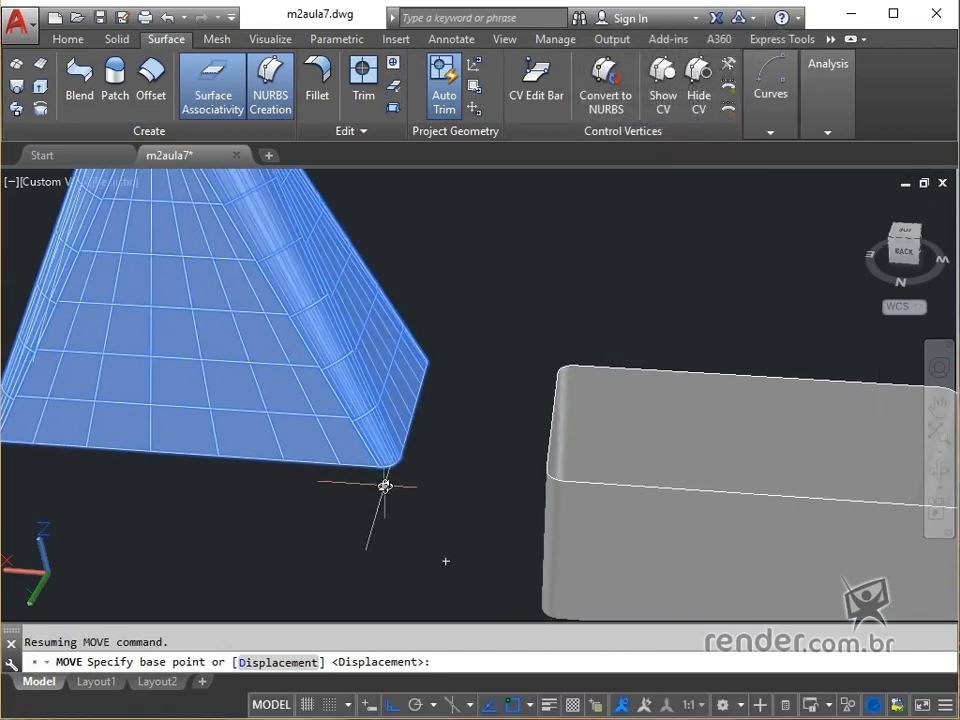
pyautogui.click(378, 479)
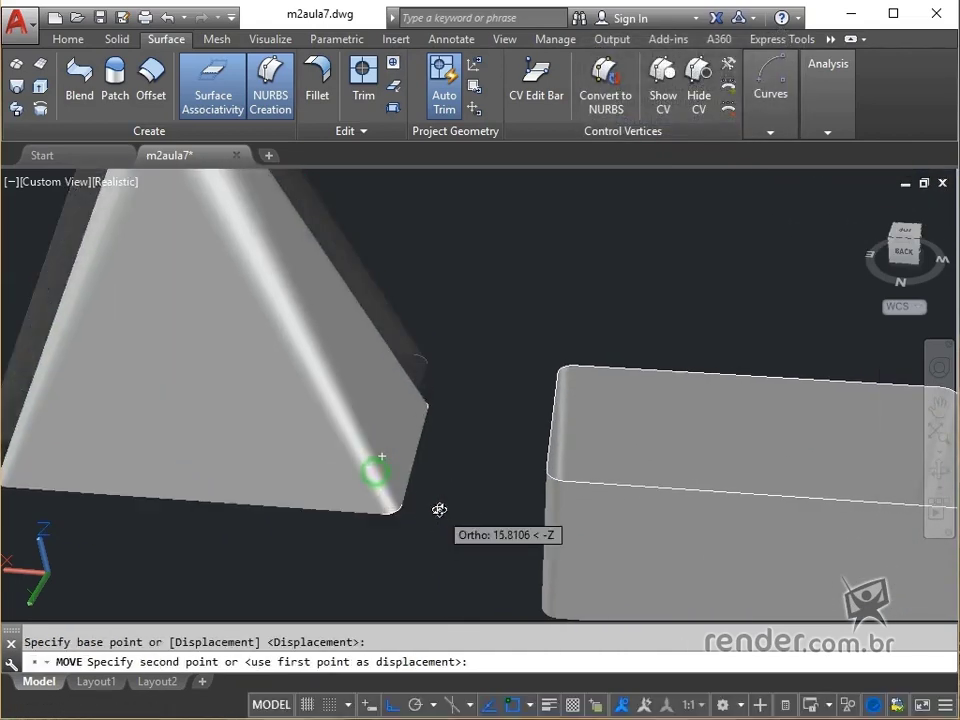
pyautogui.moveTo(439, 510); pyautogui.dragTo(97, 421, button='middle')
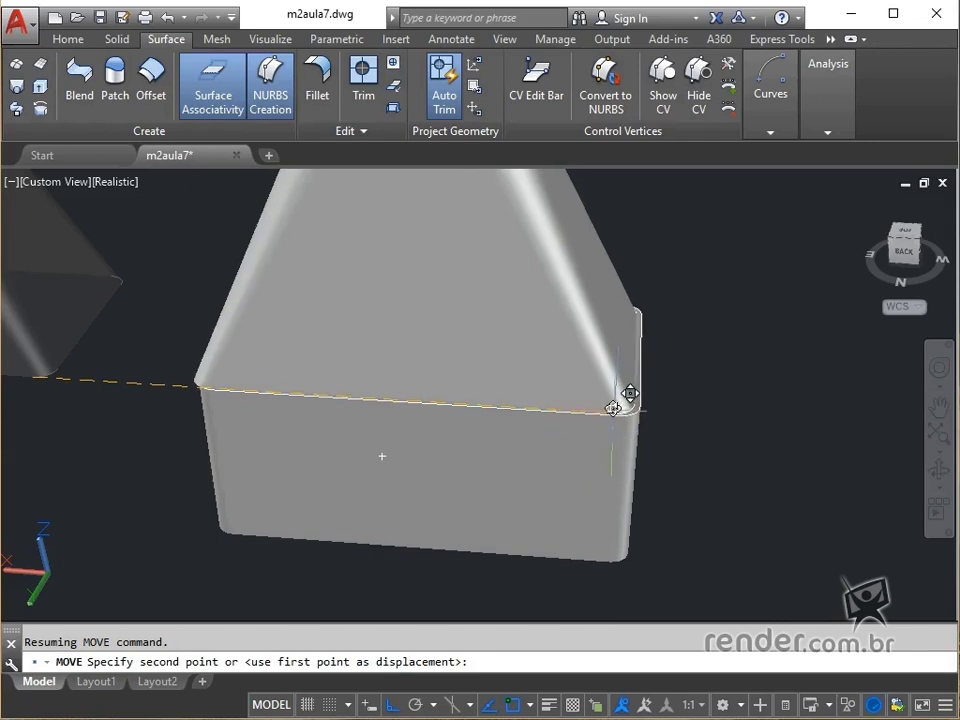
pyautogui.click(628, 401)
pyautogui.scroll(-2, 703, 499)
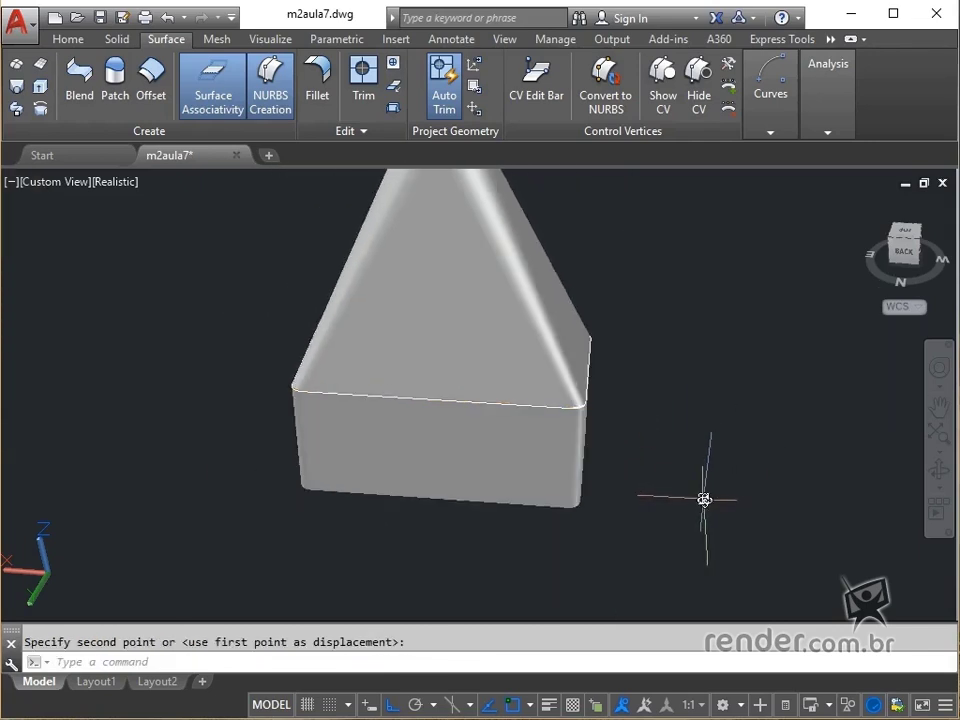
pyautogui.scroll(-4, 688, 525)
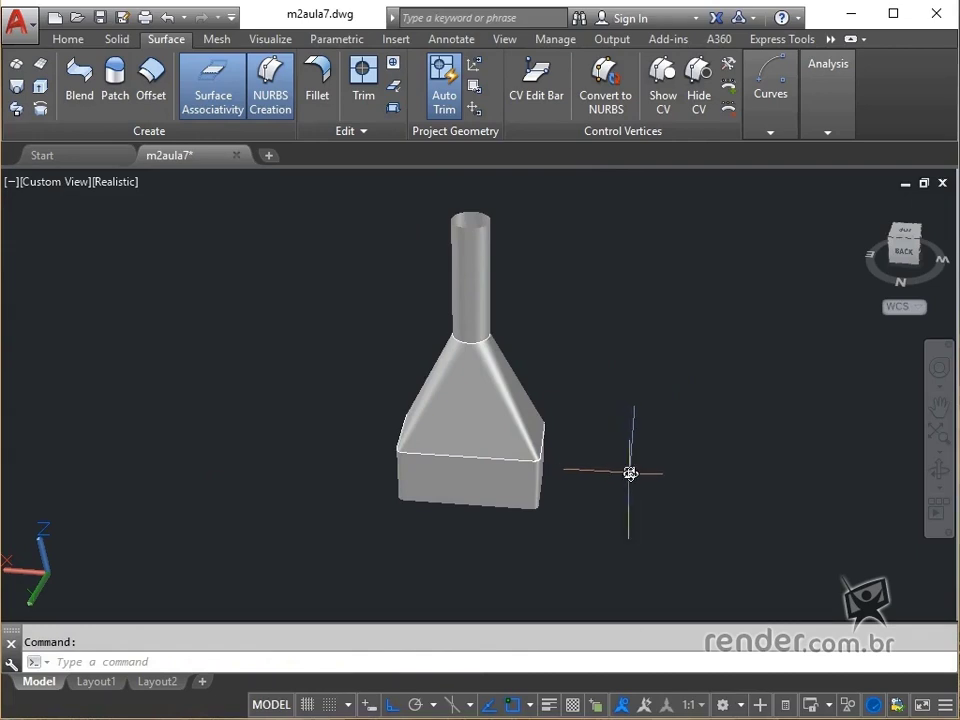
# - Start a Union of the assembled cylinder, transition and box surfaces
pyautogui.click(77, 42)
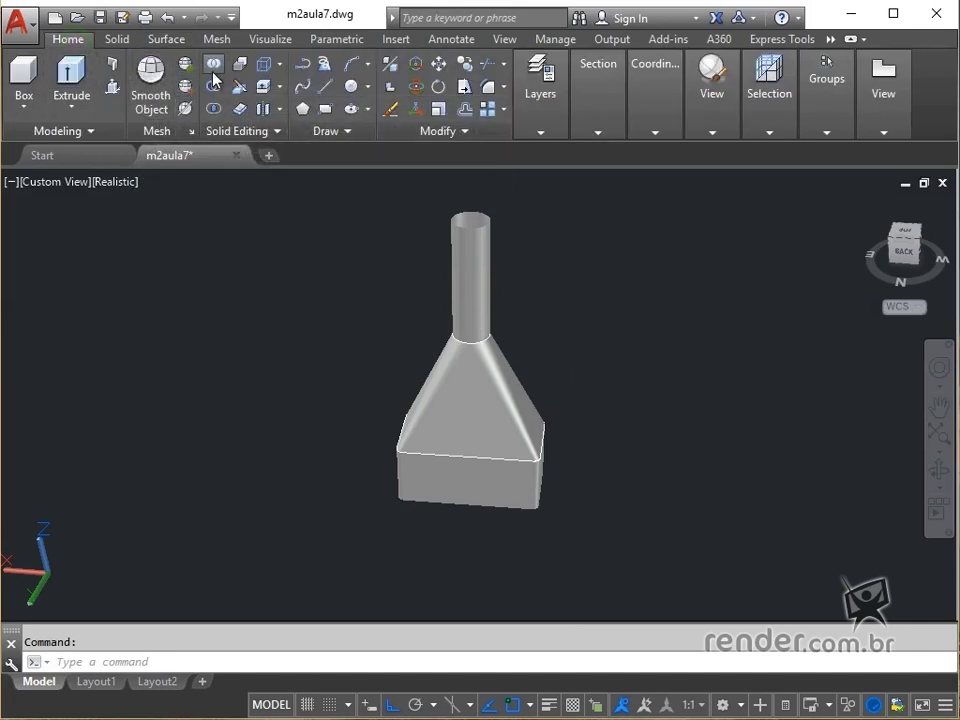